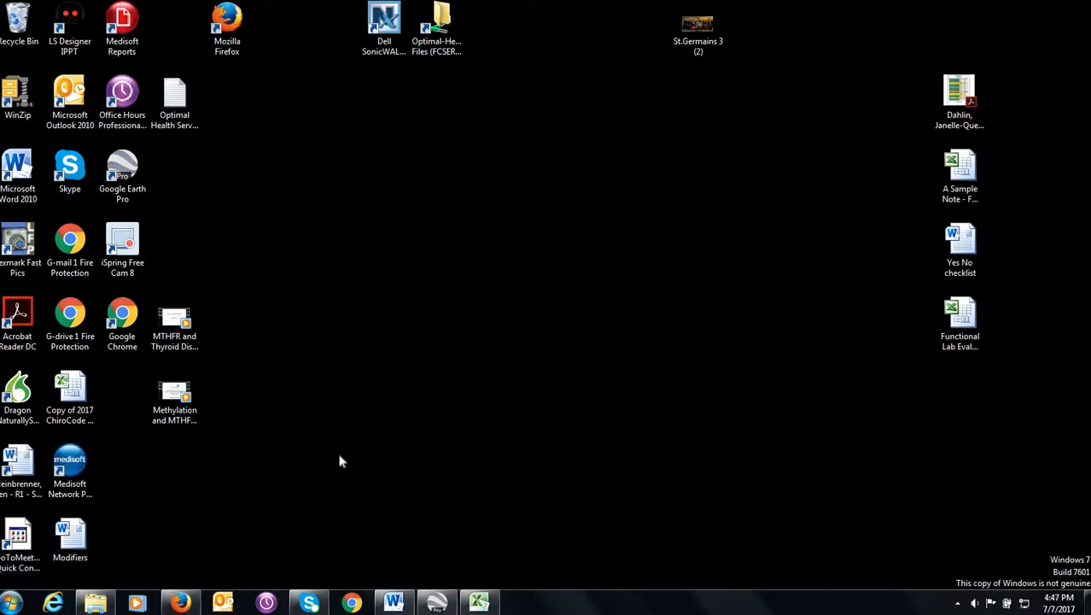
Review the mailing list instructions document and the Land Owl spreadsheet
click(394, 604)
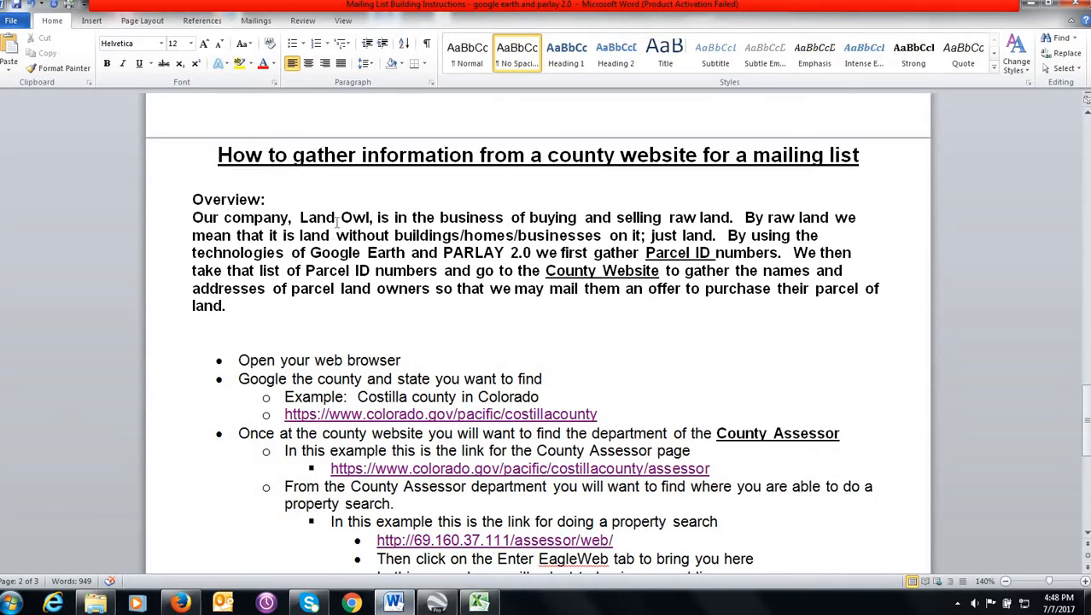
scroll(419, 427, down, 6)
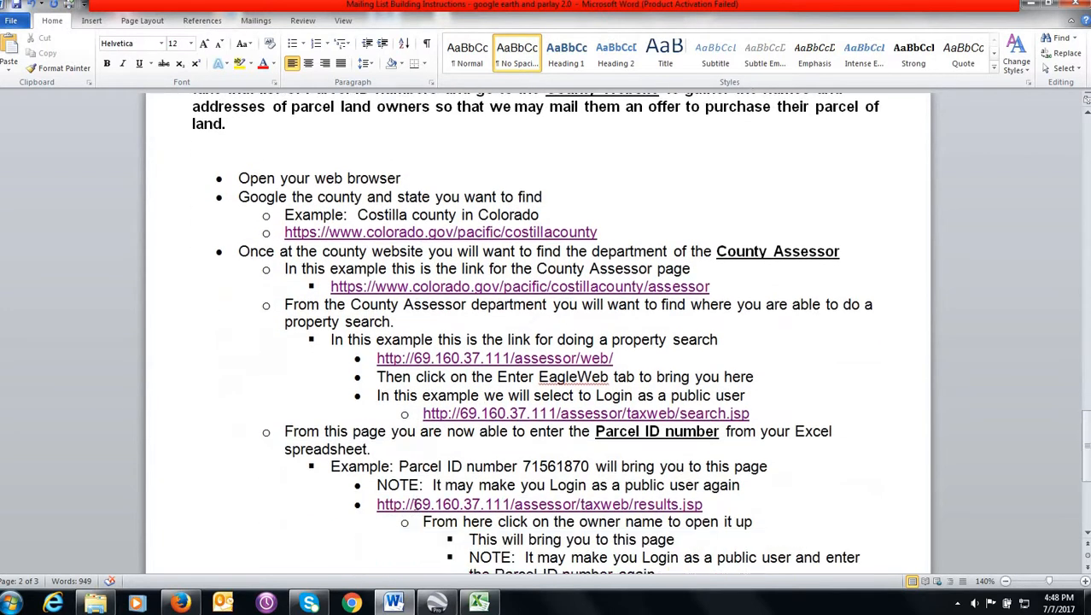
scroll(417, 468, down, 3)
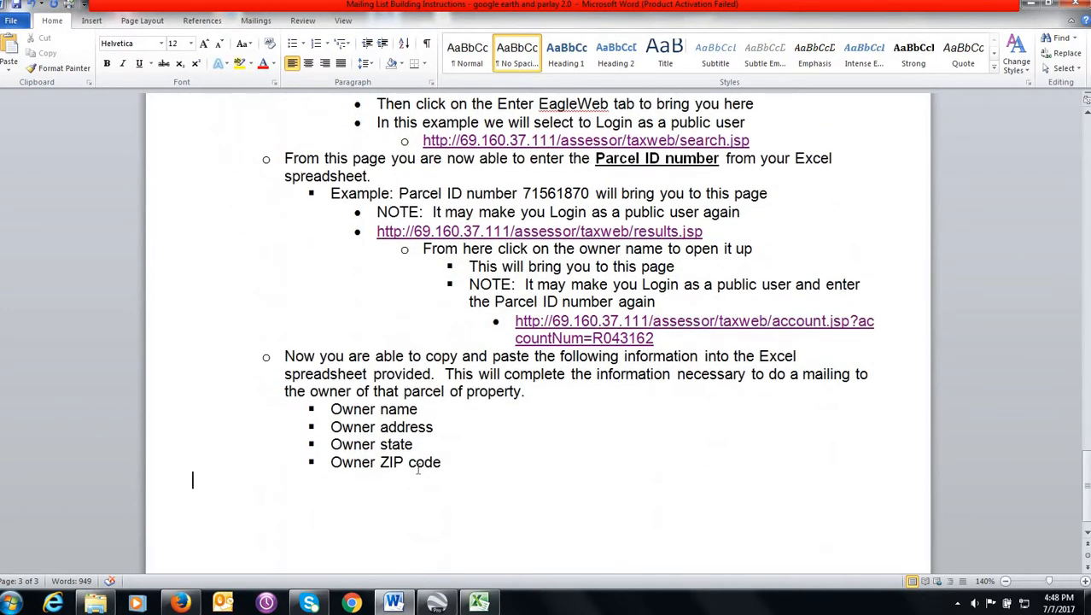
scroll(418, 465, up, 2)
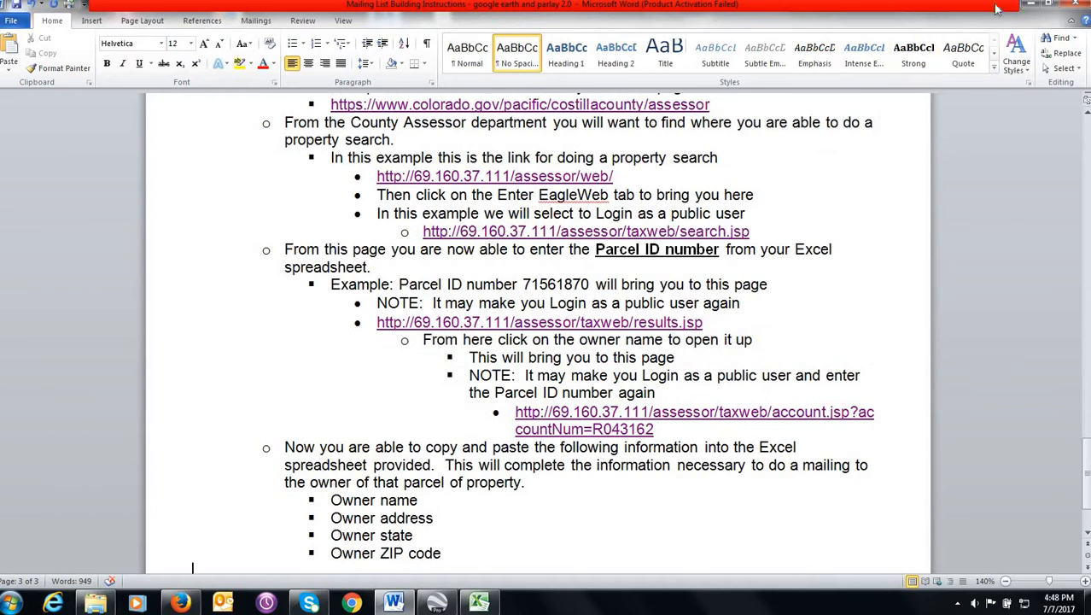
click(1029, 7)
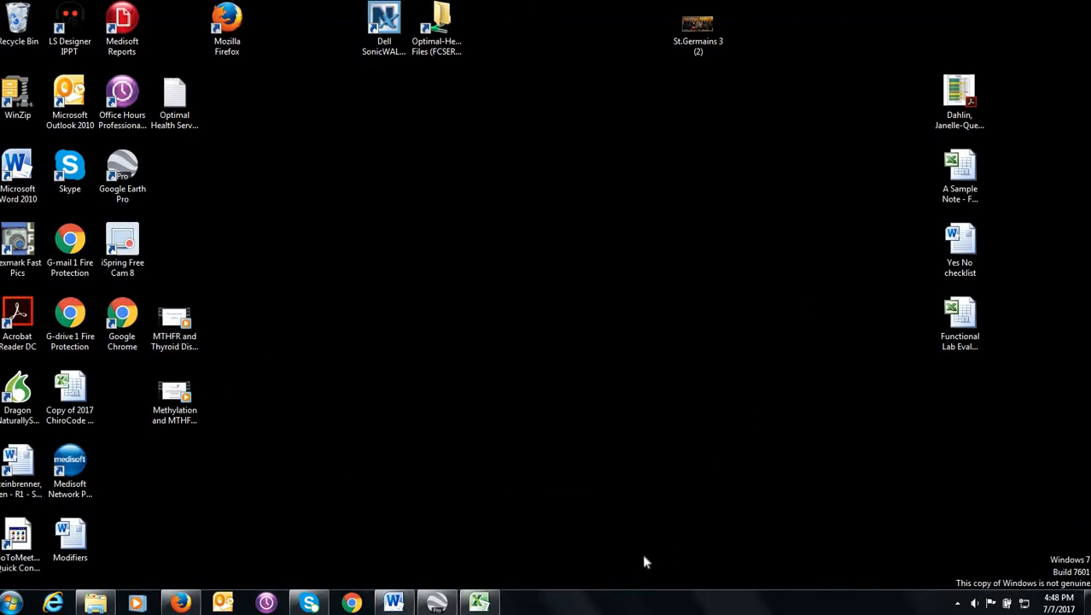
click(480, 604)
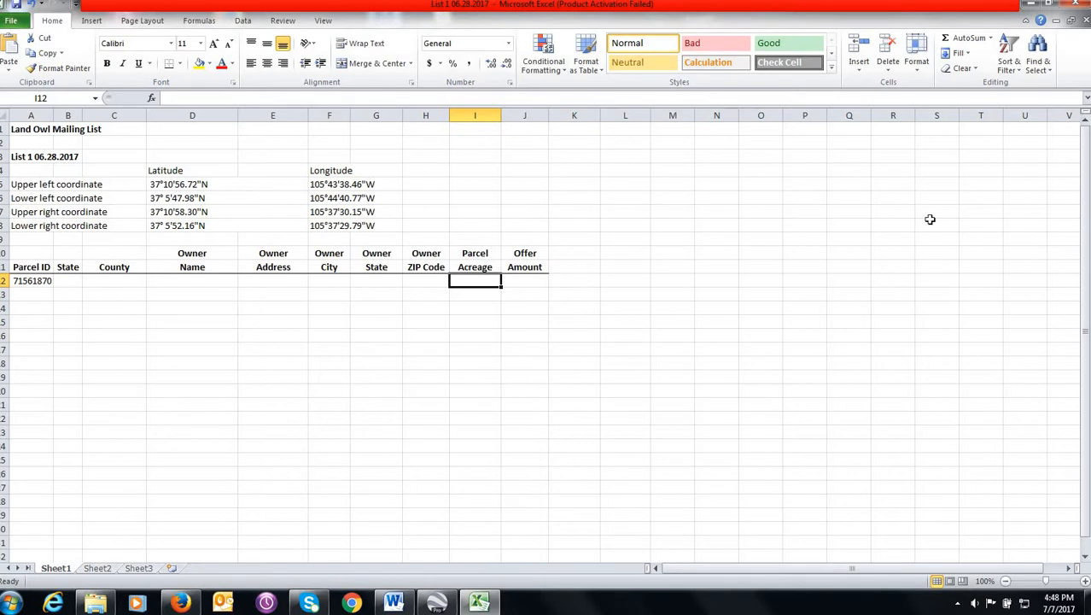
click(1030, 7)
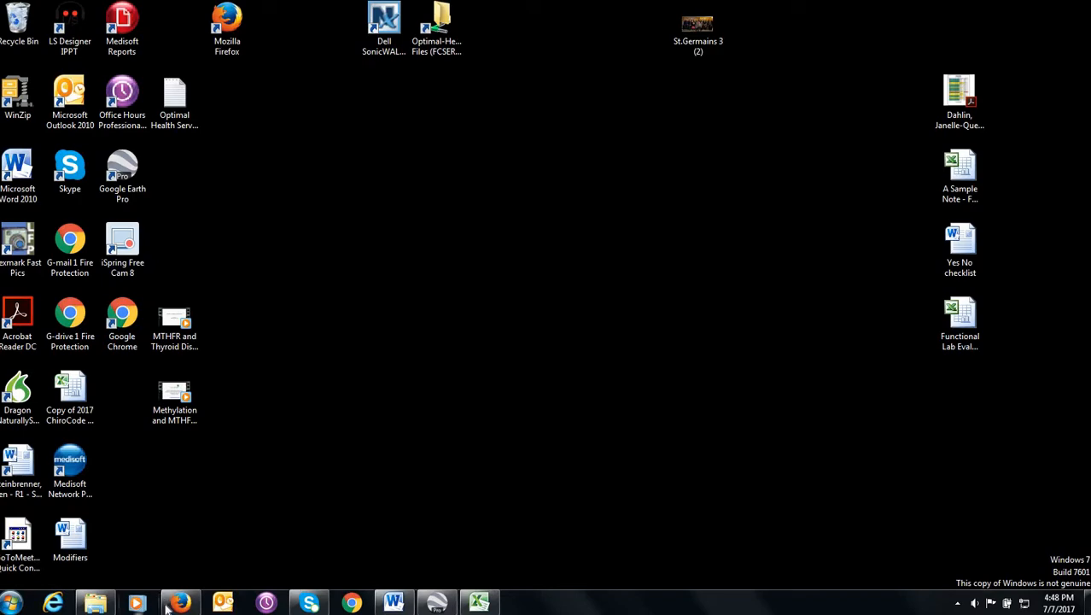
Run the Yahoo search for 'costilla co' in Firefox
click(168, 604)
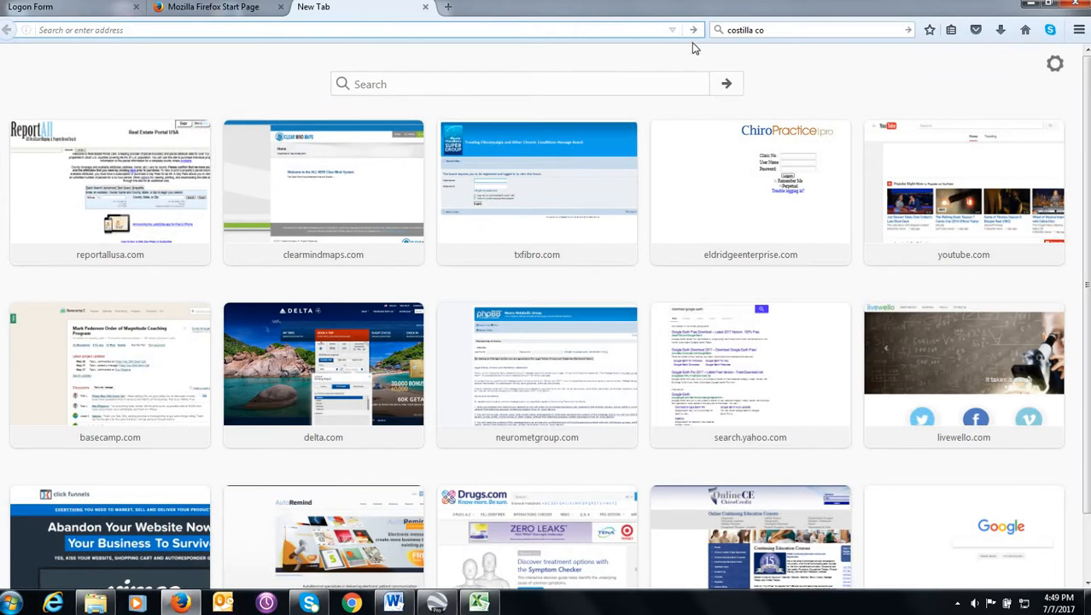
click(784, 29)
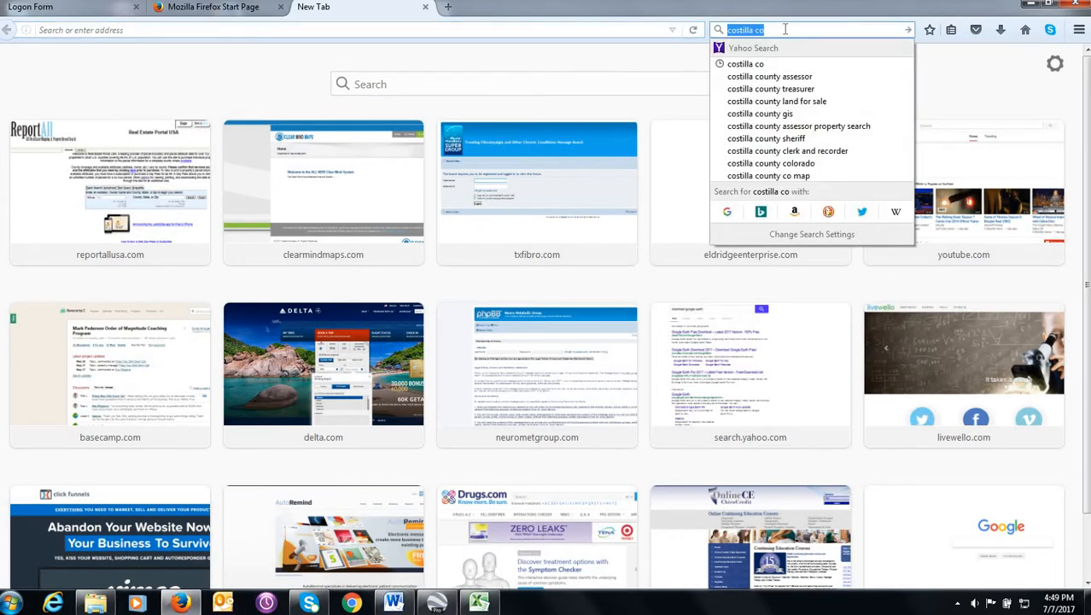
key(Return)
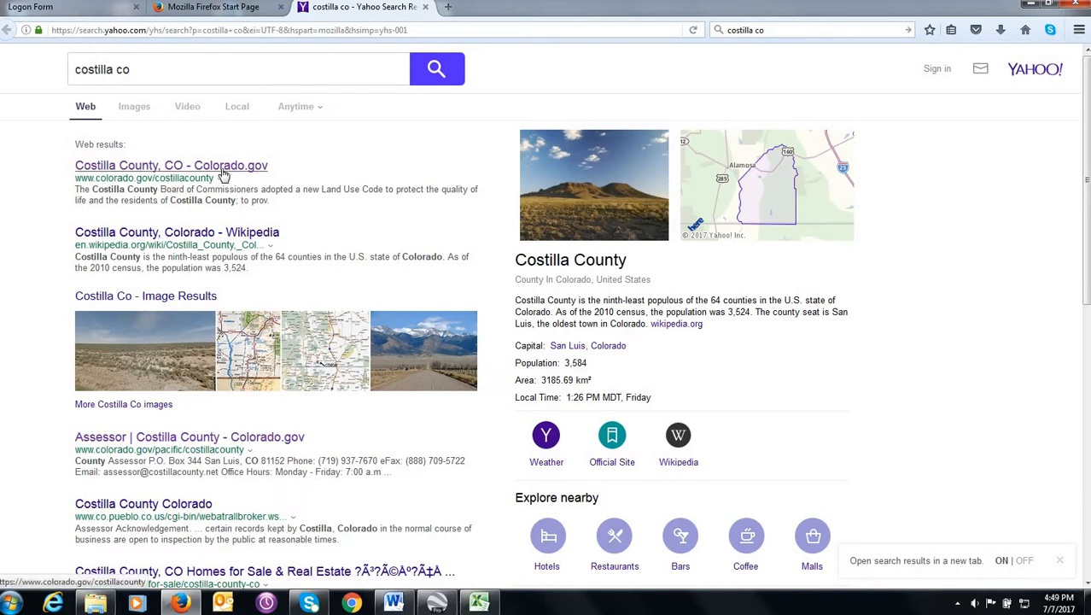
Go from the Costilla County Colorado.gov site through Departments > Assessor to the EagleWeb property search
click(169, 167)
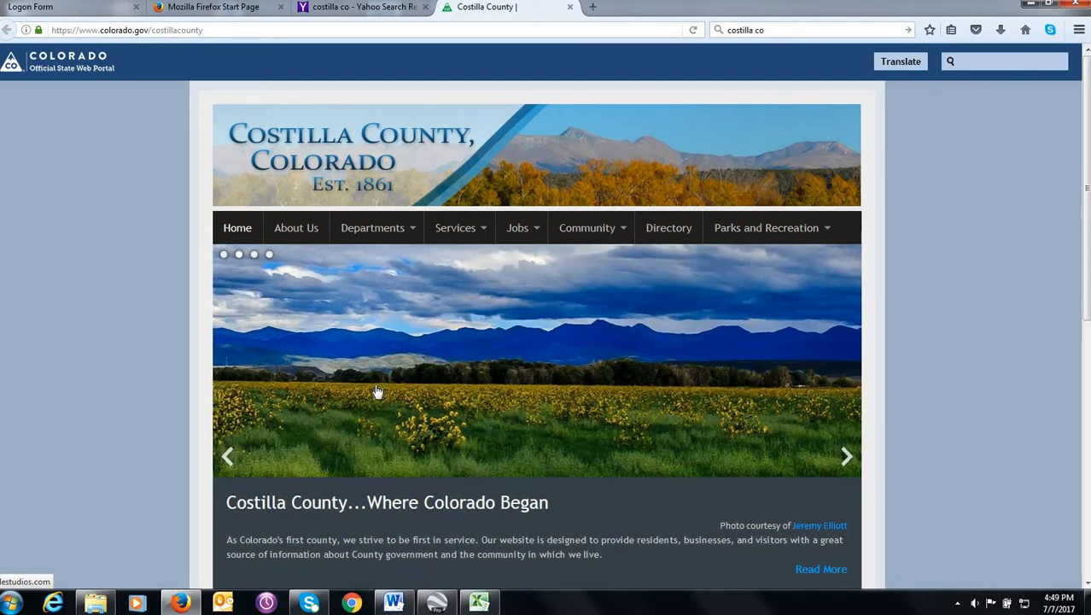
mouse_move(397, 241)
click(386, 265)
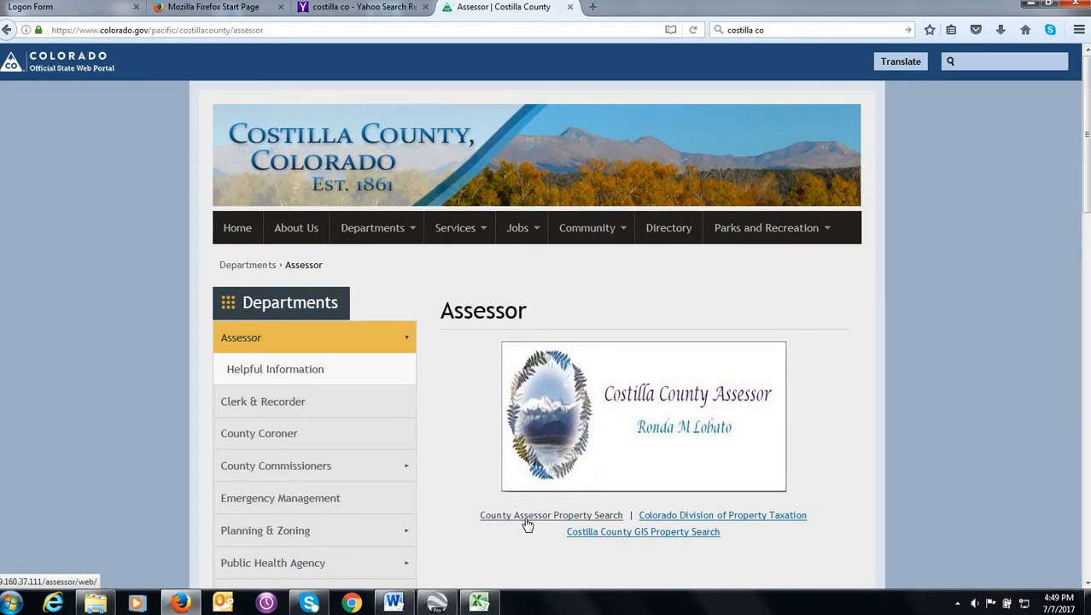
click(574, 518)
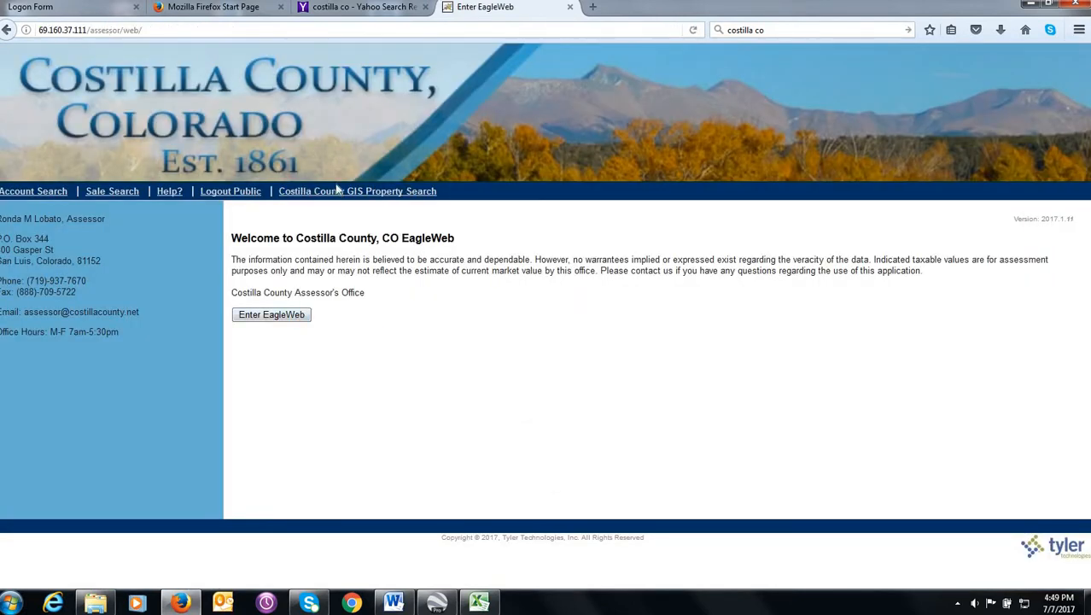
click(271, 316)
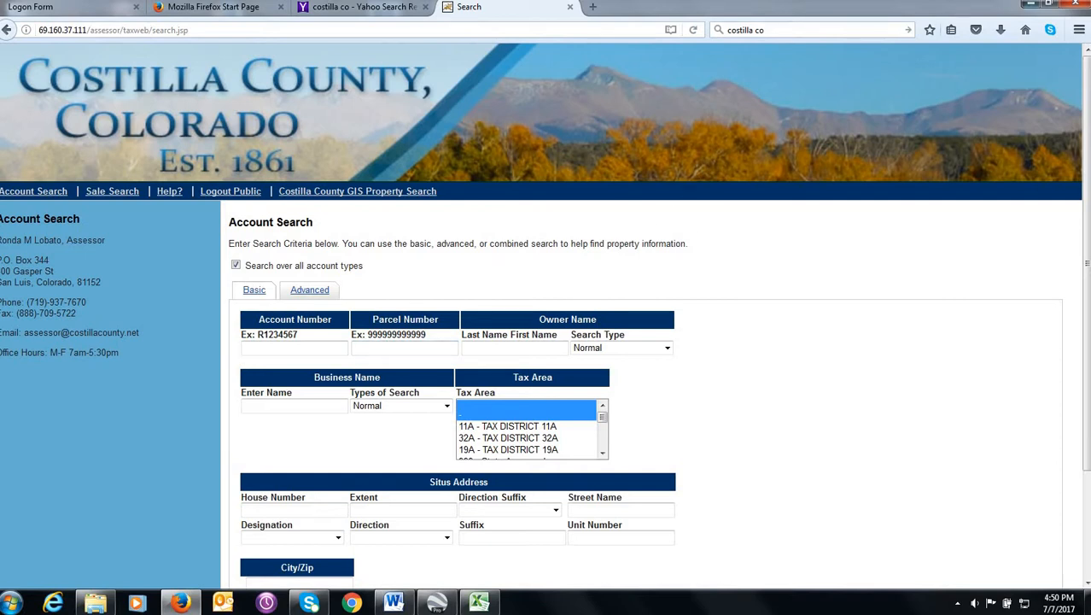
Restore Firefox and Excel to smaller windows side by side, then select parcel ID cell A12
click(1050, 6)
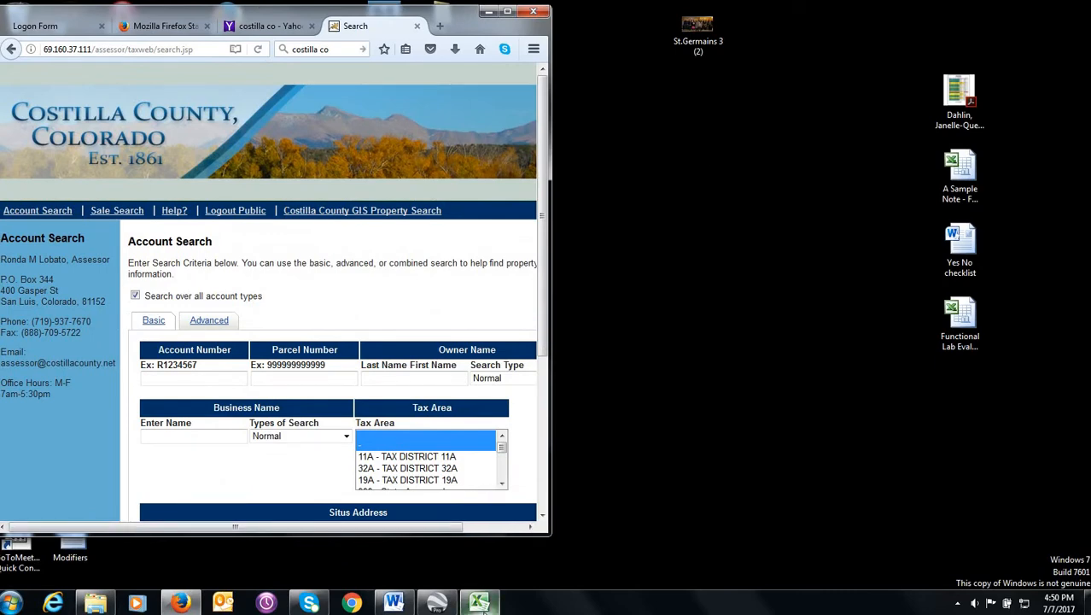
click(479, 603)
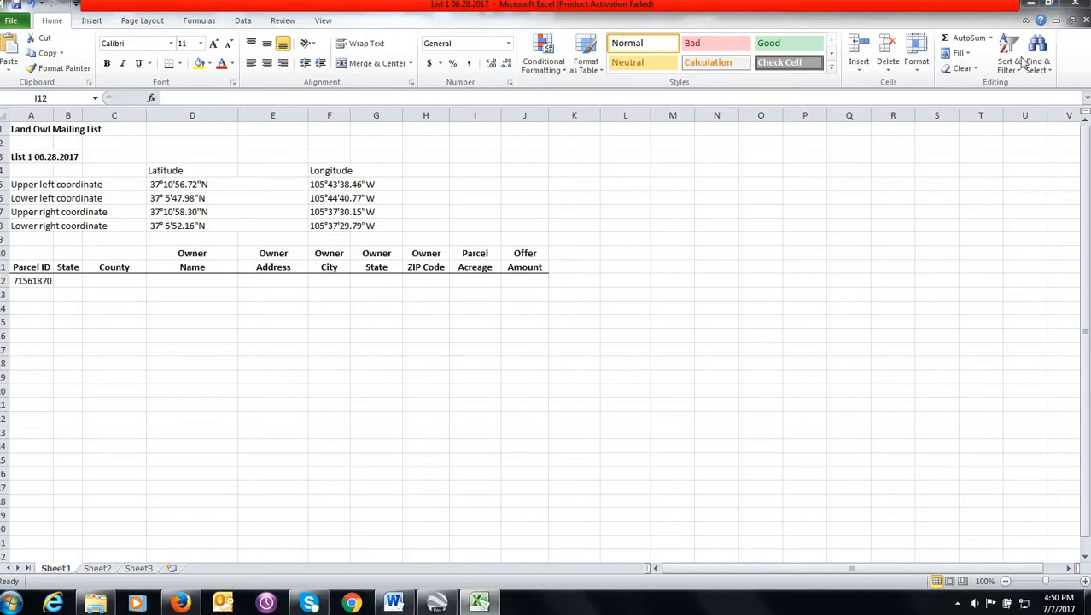
click(1051, 5)
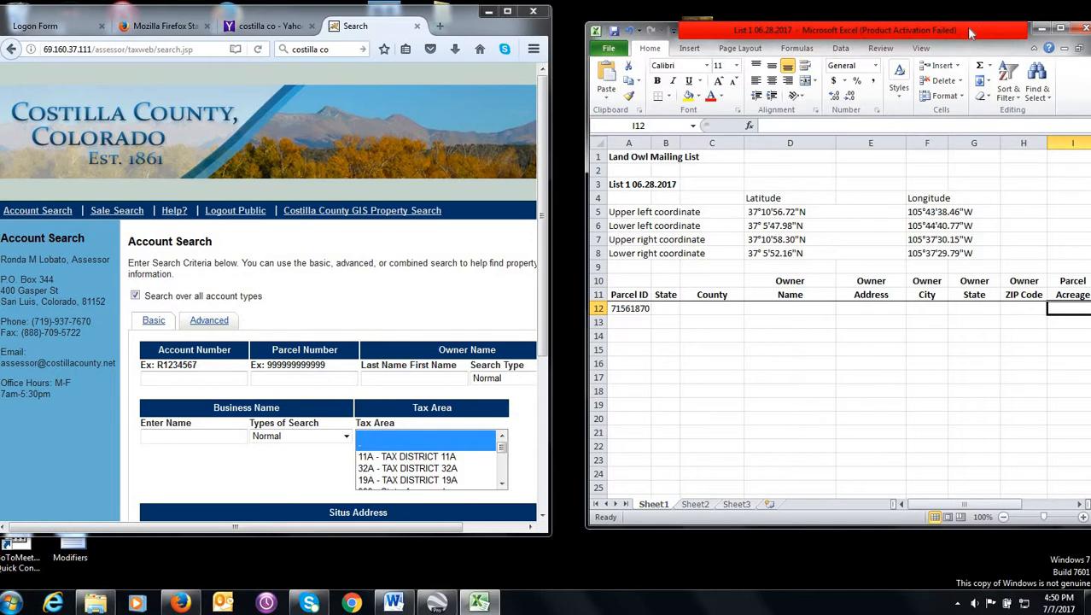
drag(971, 33, 949, 38)
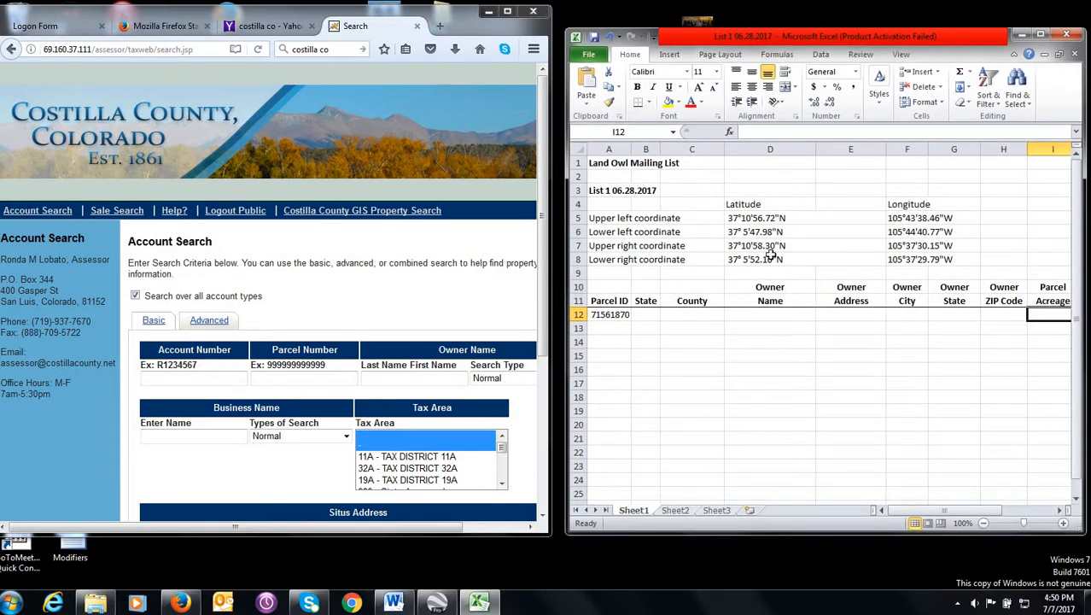
click(607, 315)
key(Return)
key(Return)
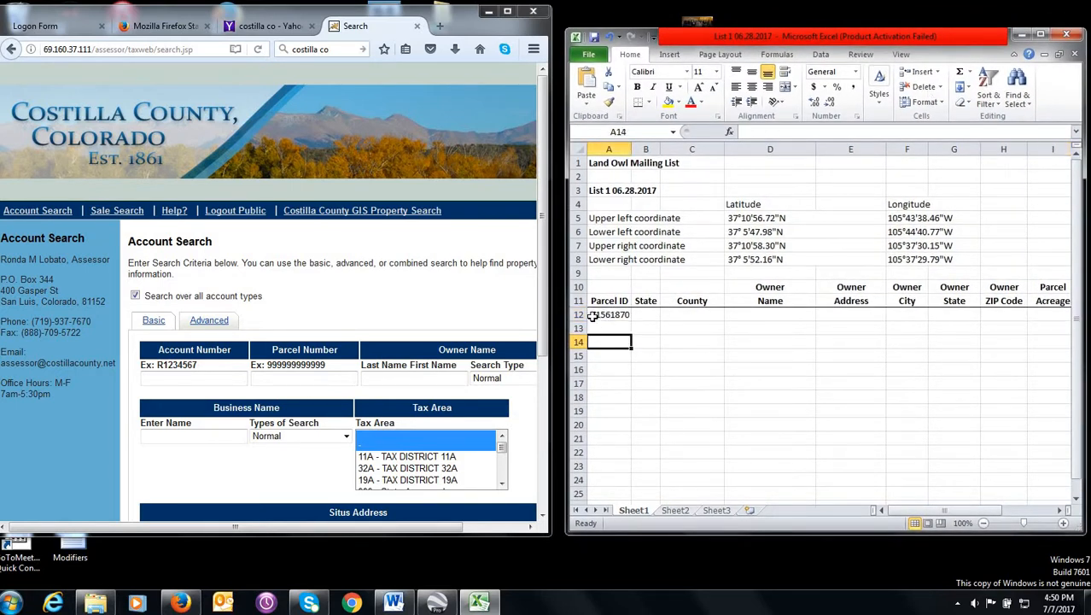
Copy parcel ID 71561870 from A12 into the Parcel Number field and submit the search
double_click(593, 315)
double_click(639, 315)
key(ctrl+c)
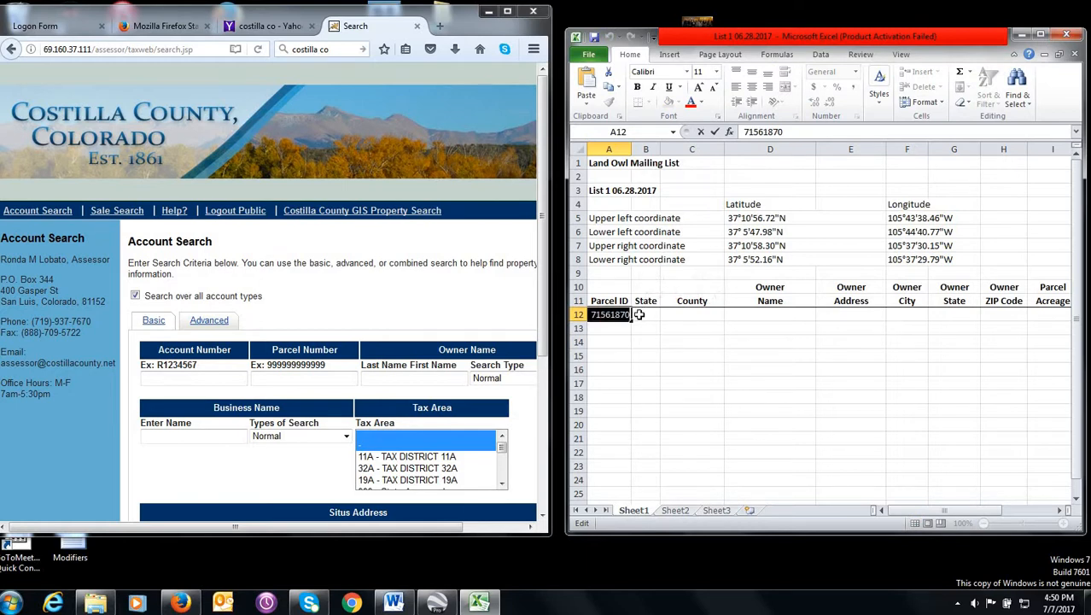
click(289, 376)
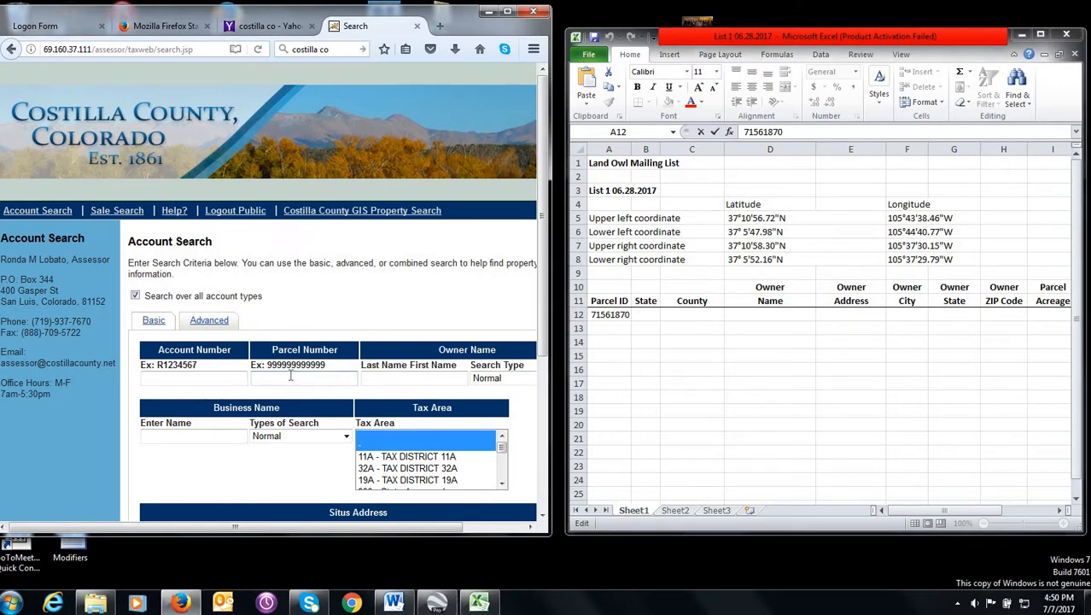
key(ctrl+v)
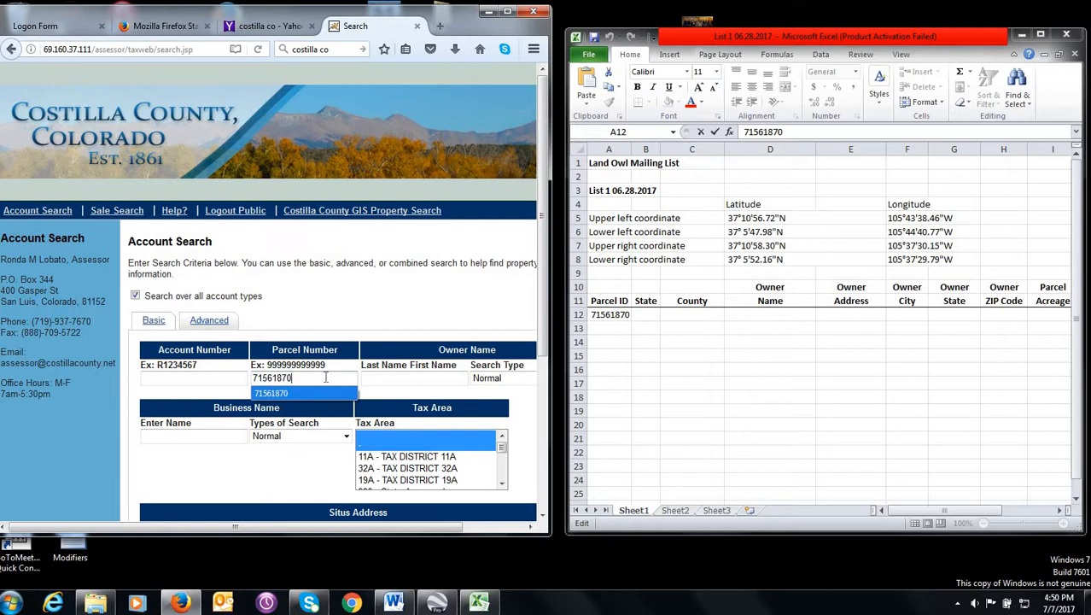
click(326, 377)
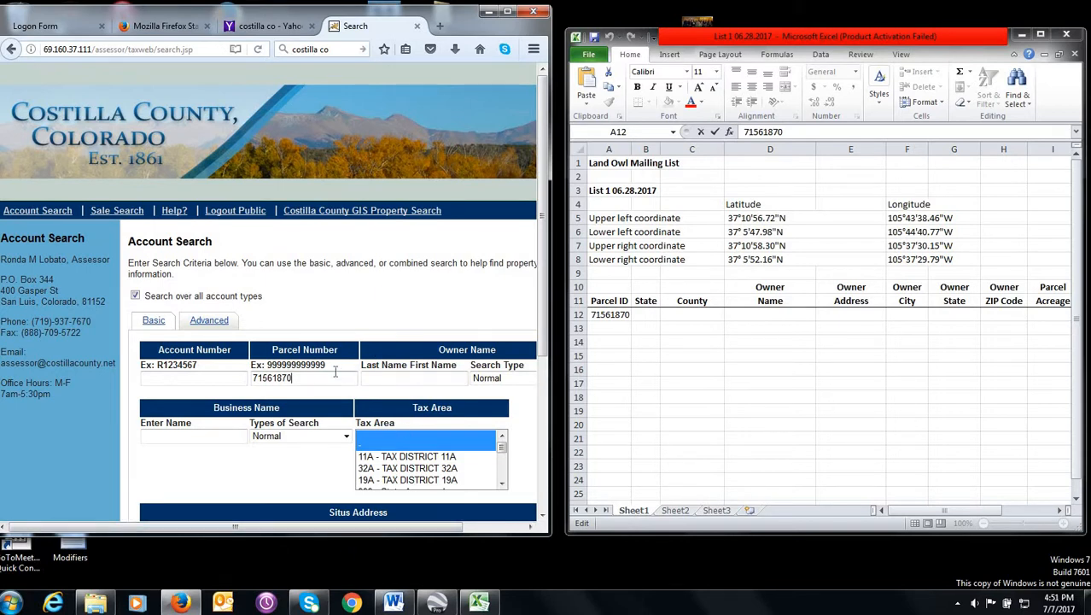
key(Return)
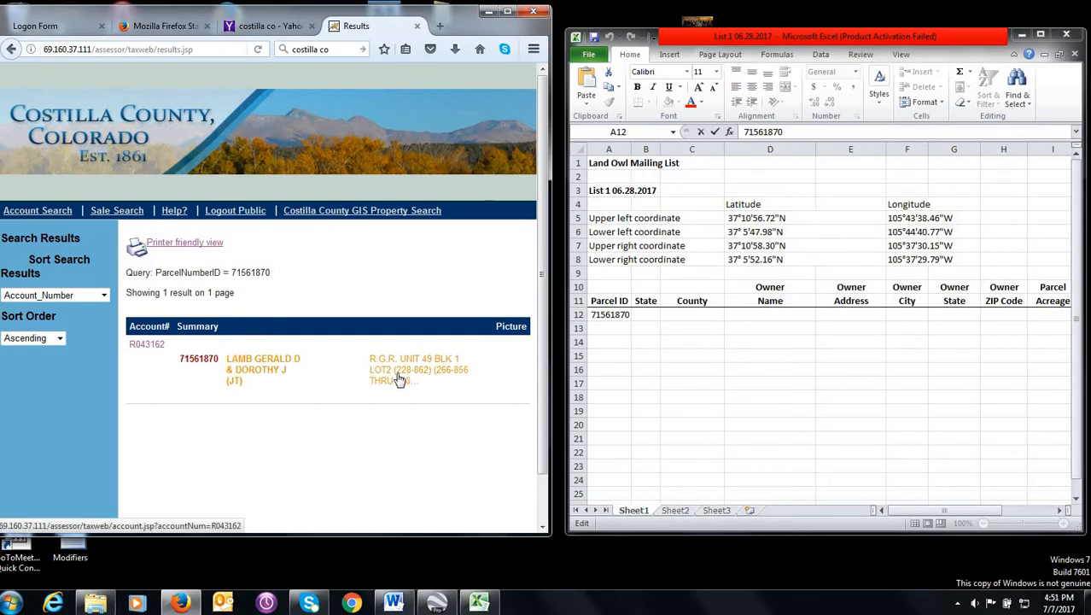
Open the parcel's account record from the results, then restore Firefox beside Excel
click(508, 13)
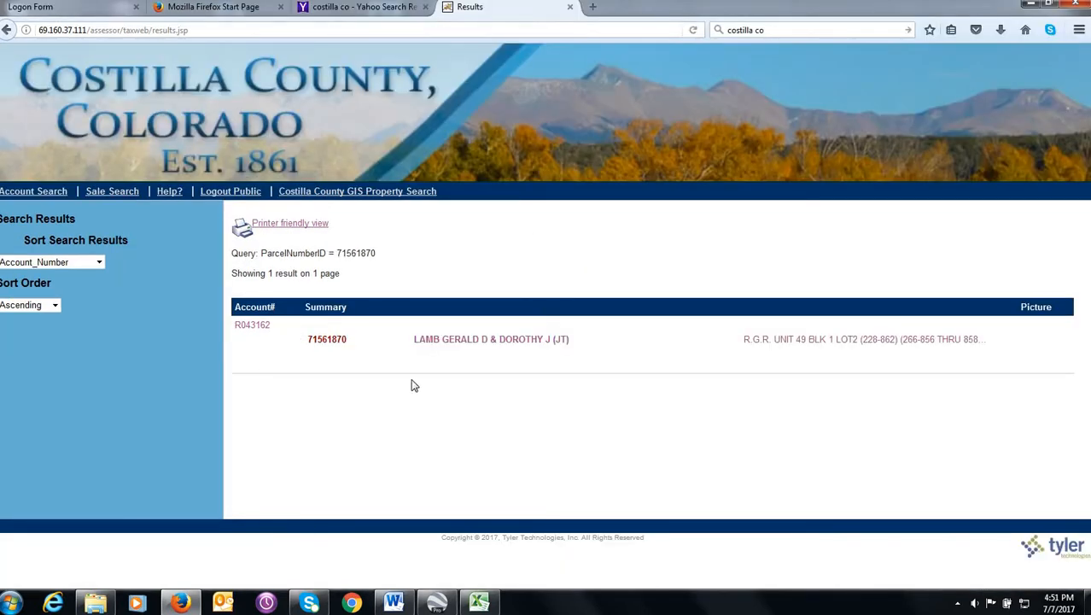
click(468, 343)
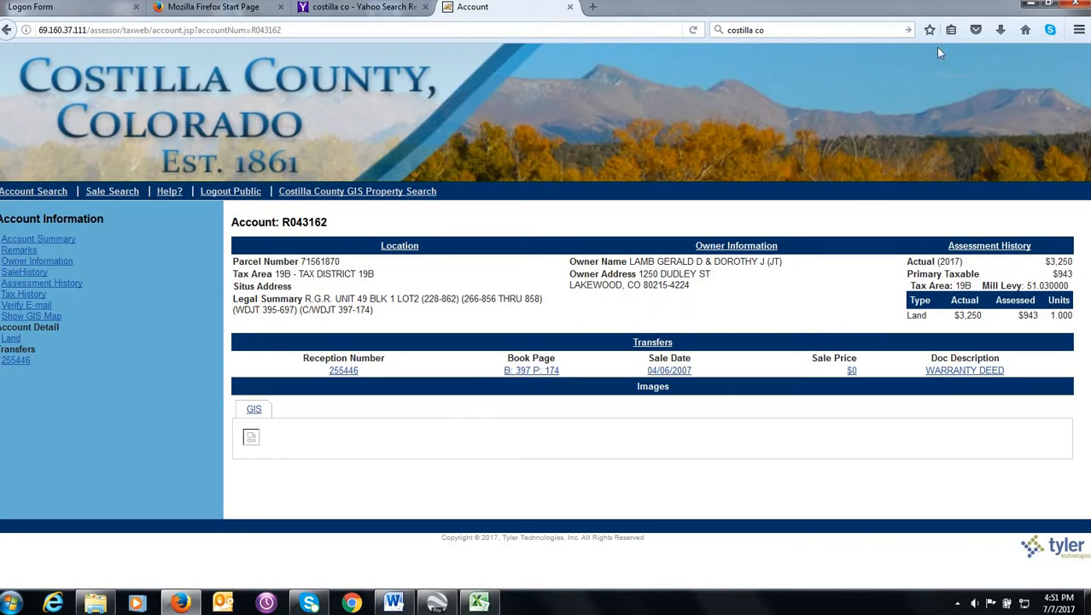
click(1047, 6)
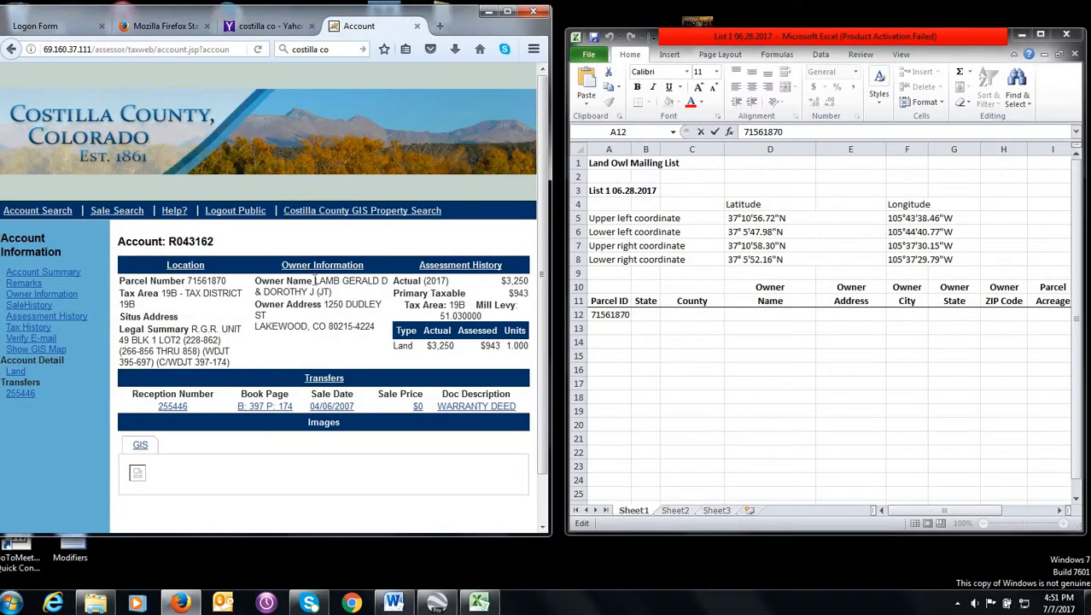
Copy the owner's name from the account page into cell D12
drag(319, 288, 339, 296)
key(ctrl+c)
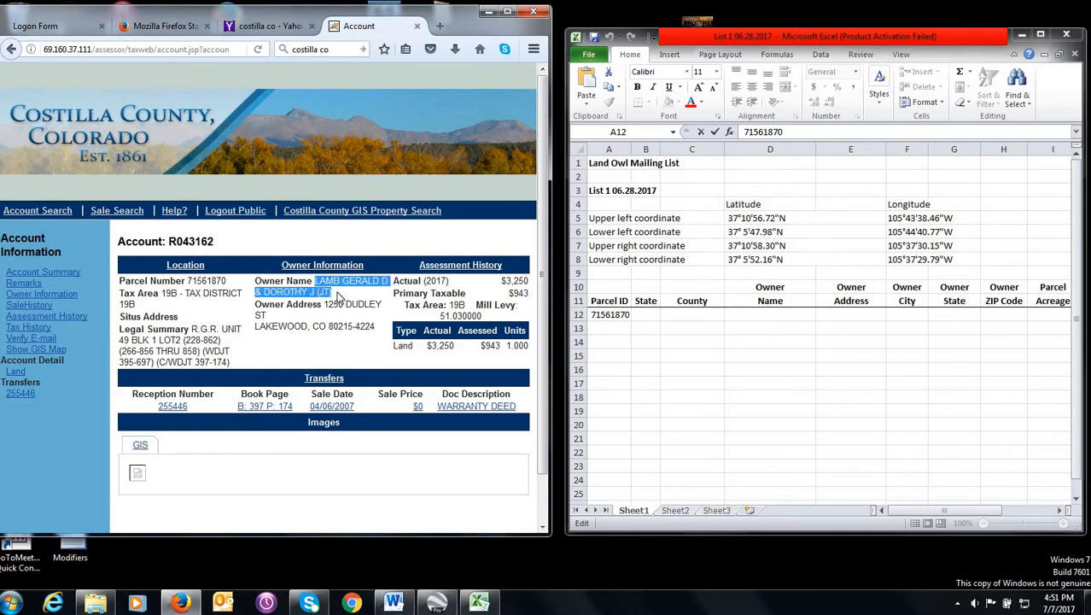
click(739, 313)
click(739, 312)
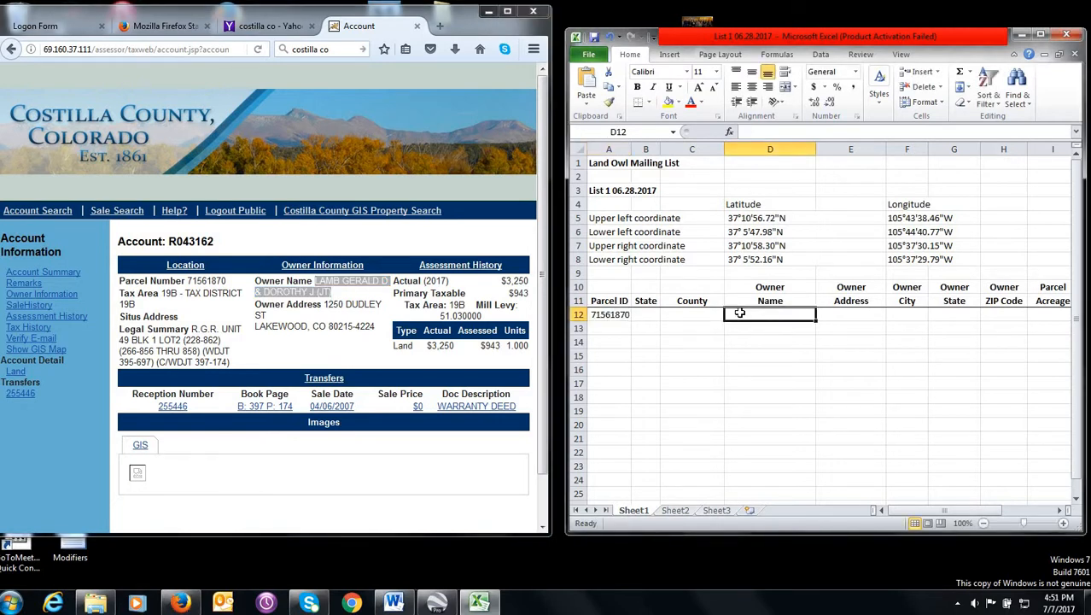
key(ctrl+v)
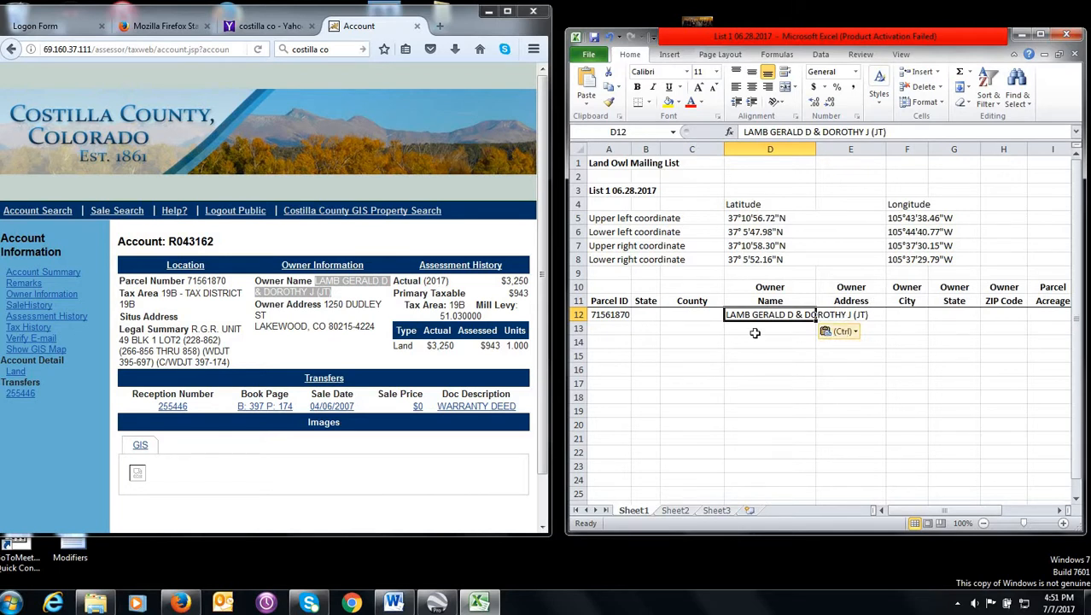
Enter CO in B12 and Costilla in C12
click(646, 314)
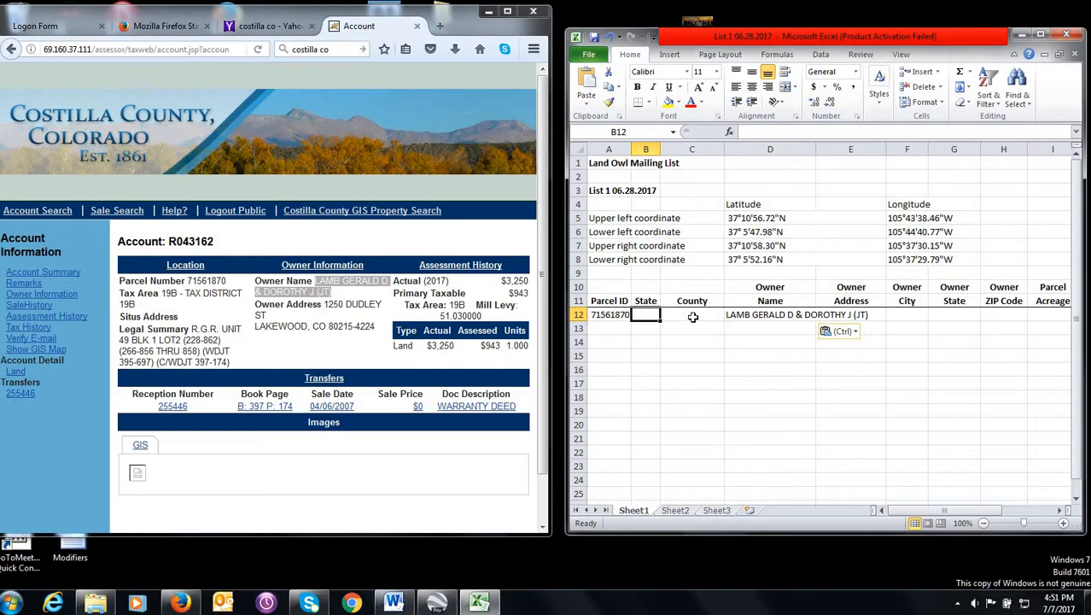
text(CO)
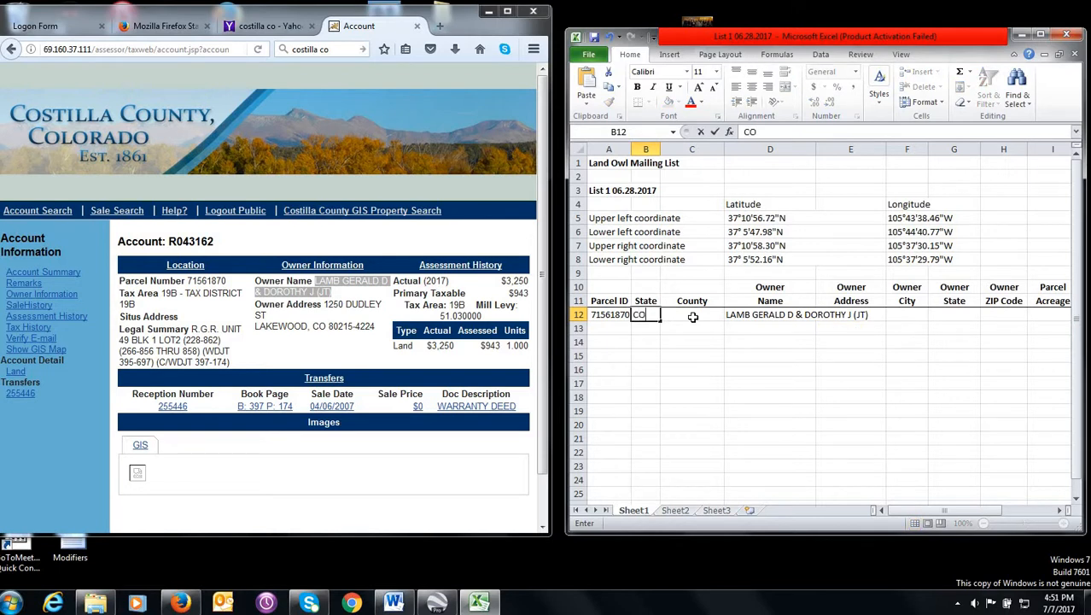
click(693, 317)
text(C)
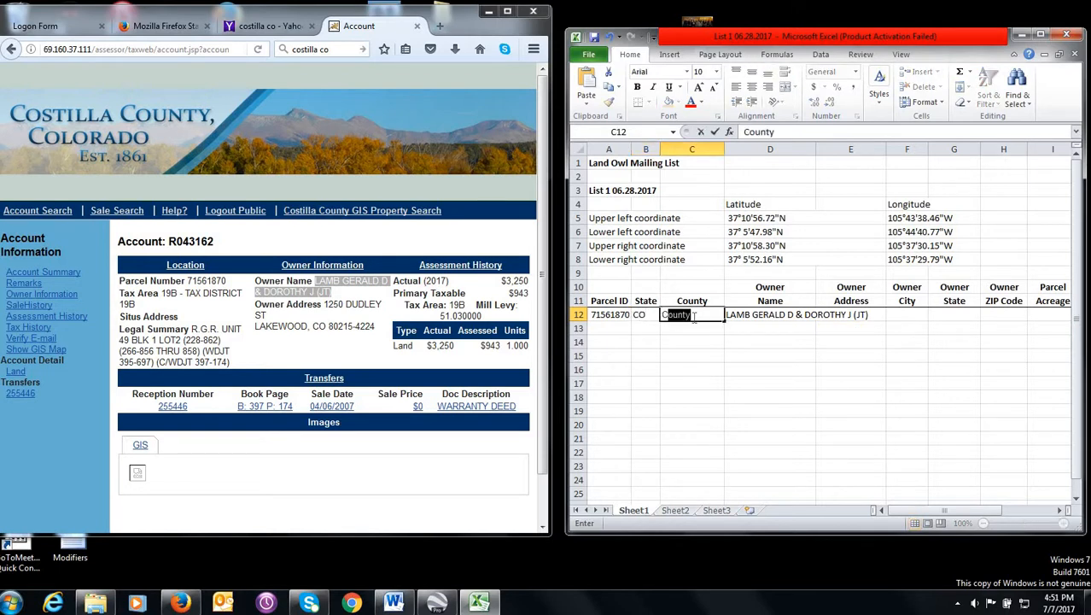
text(ostilla)
click(674, 383)
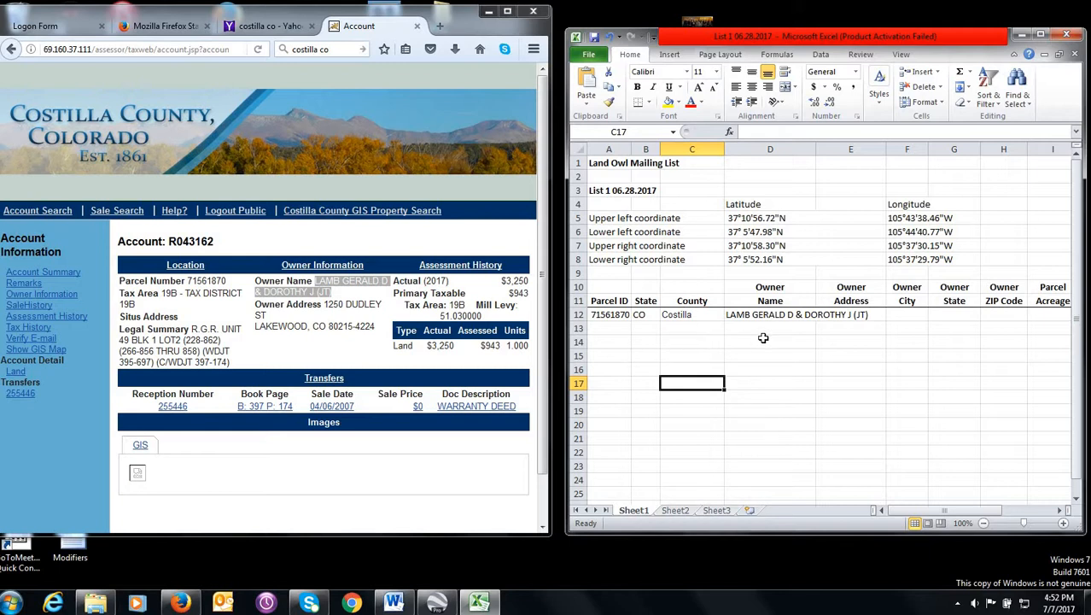
click(853, 315)
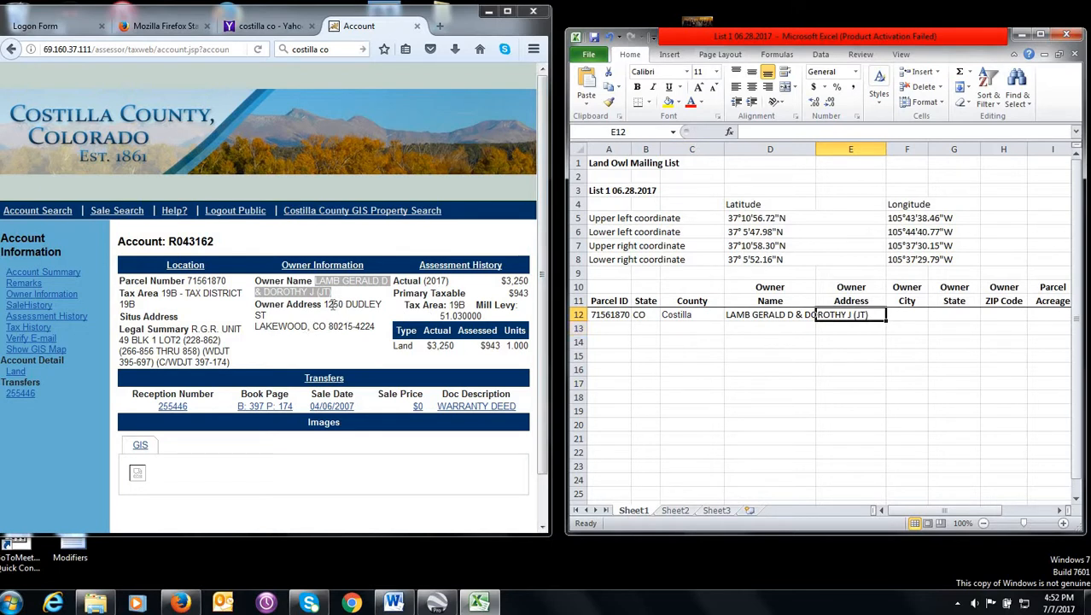
Copy the owner's street address from the account page into E12
drag(325, 304, 328, 318)
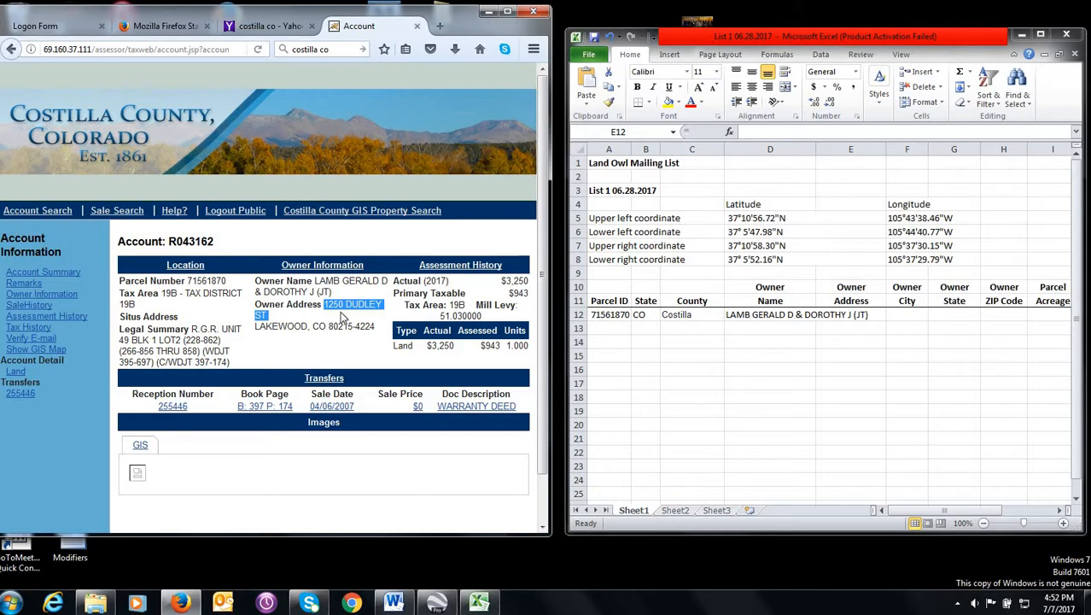
click(825, 315)
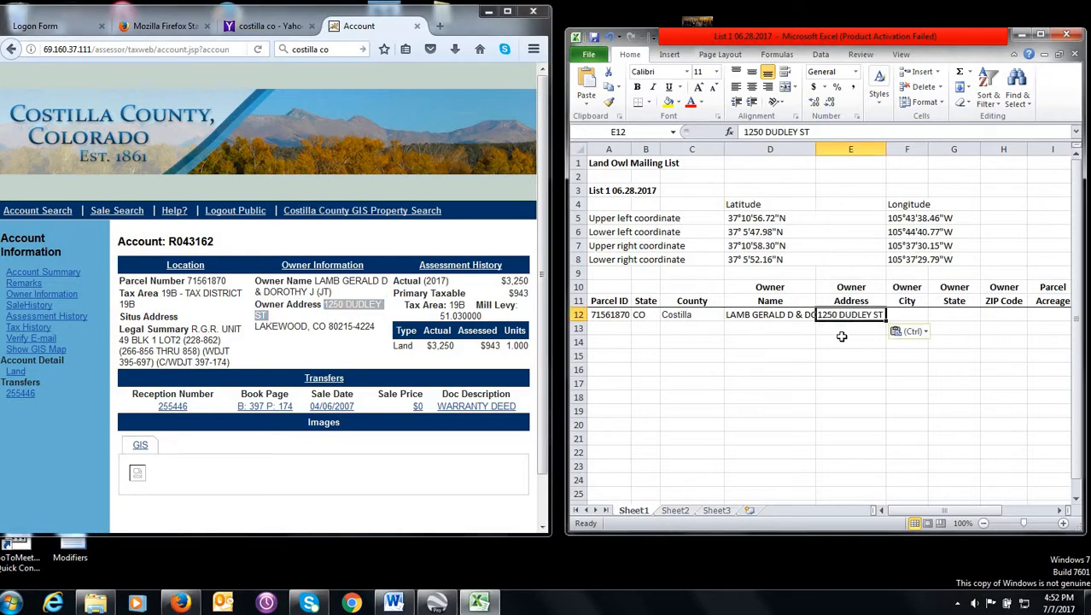
Select the owner's city on the account page for the Owner City cell F12
click(912, 316)
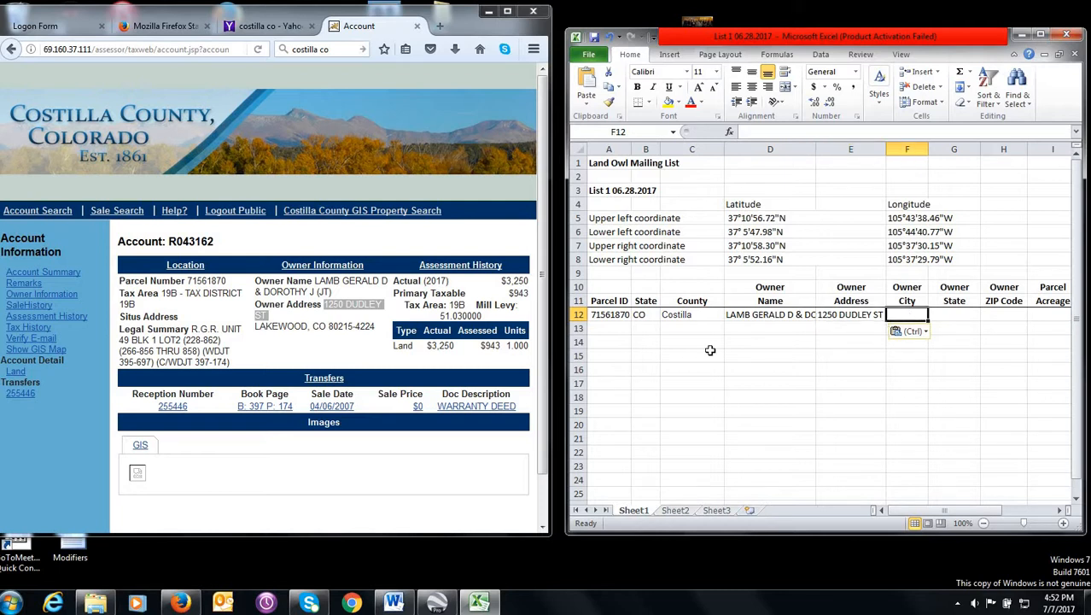
click(256, 328)
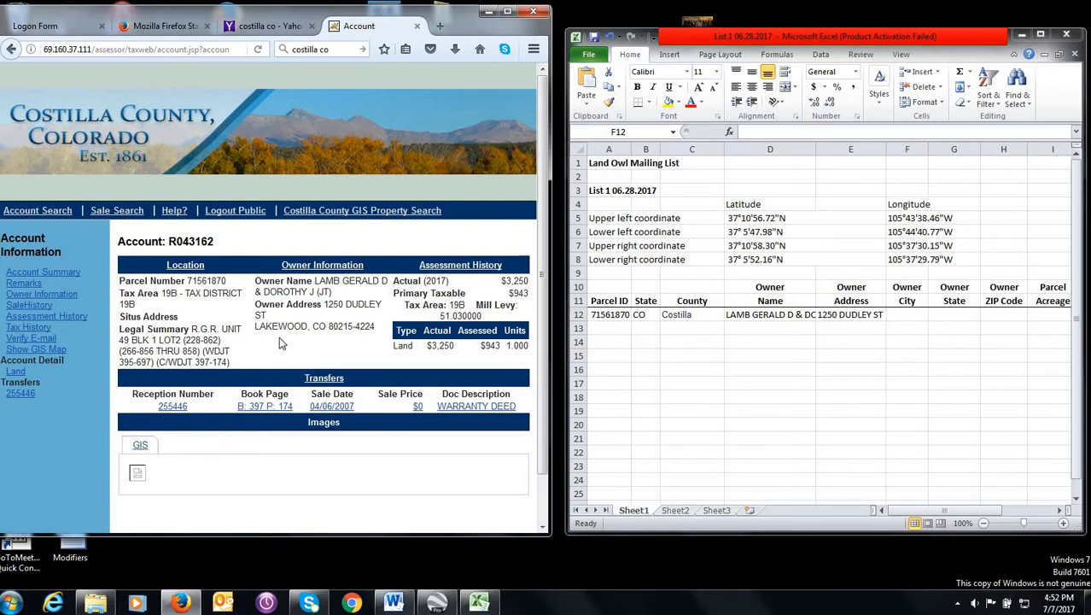
drag(255, 326, 311, 331)
key(ctrl+c)
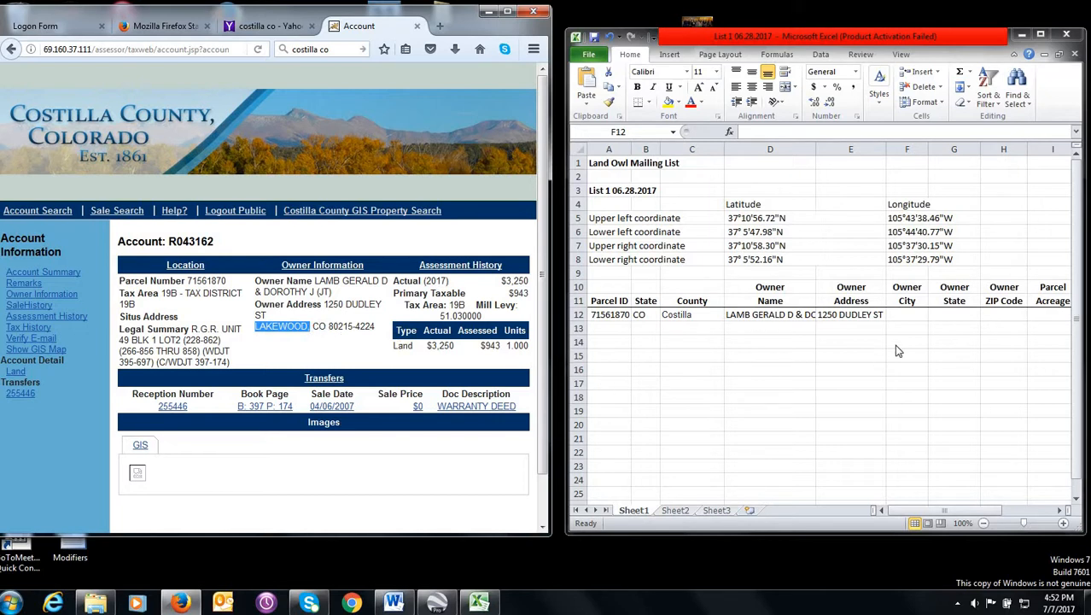
Paste the owner's city into F12 and remove its trailing comma
click(912, 316)
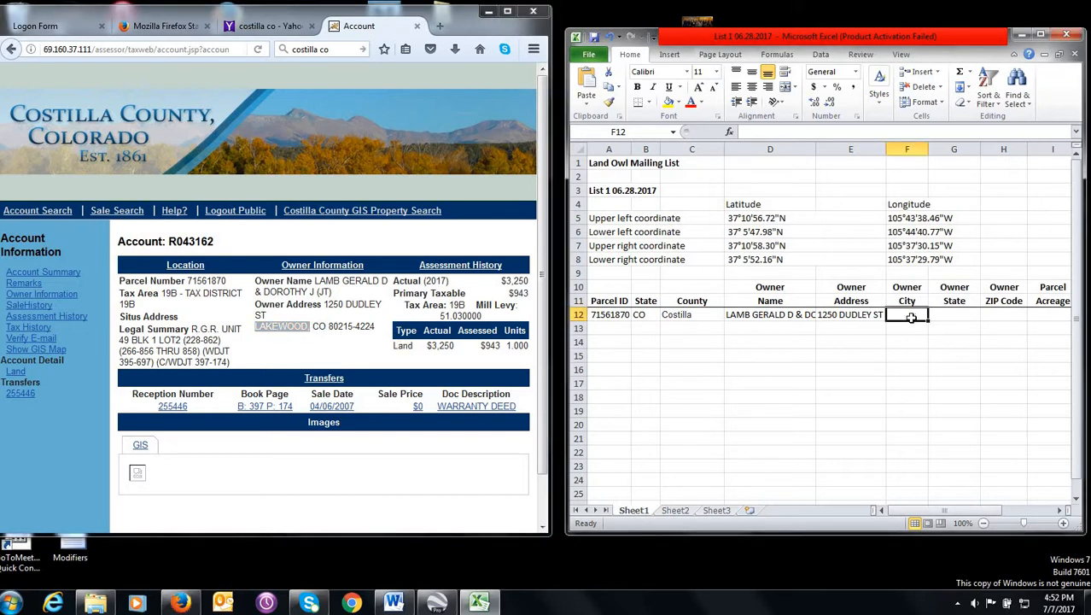
key(ctrl+v)
click(912, 352)
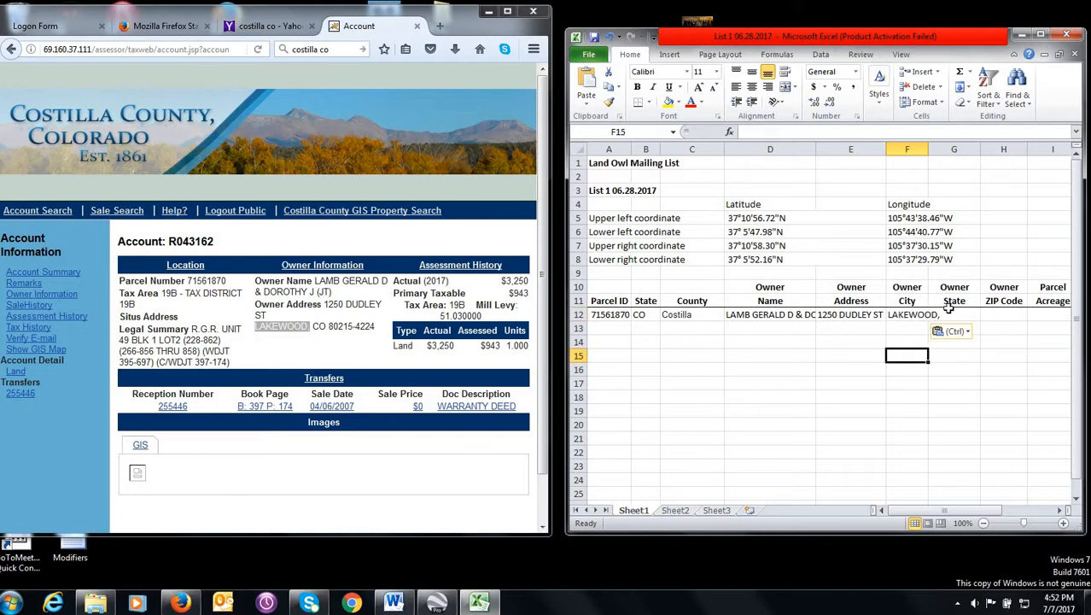
click(919, 315)
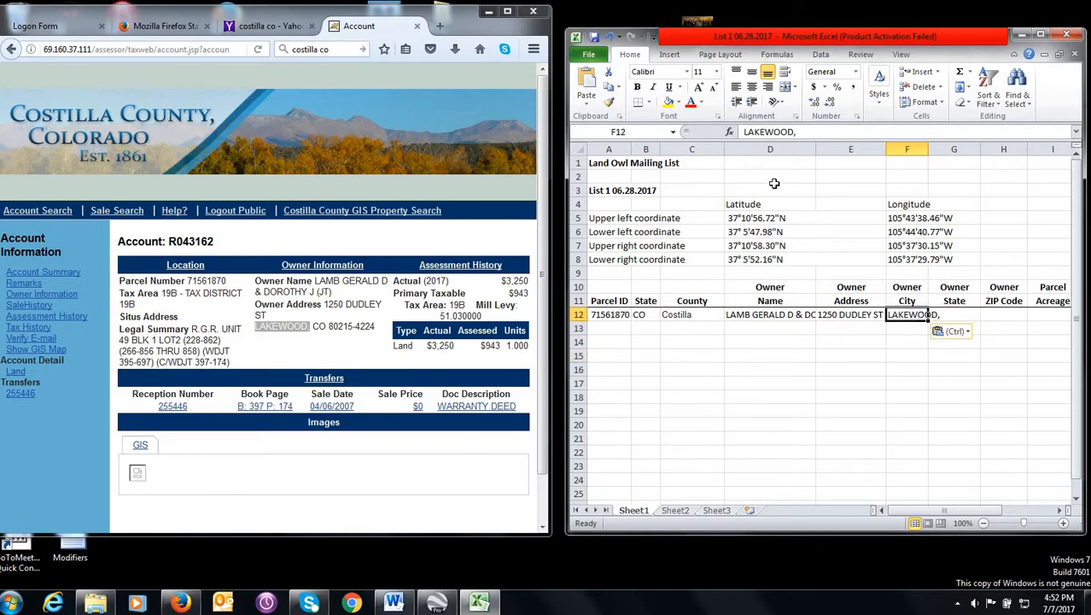
click(803, 131)
key(BackSpace)
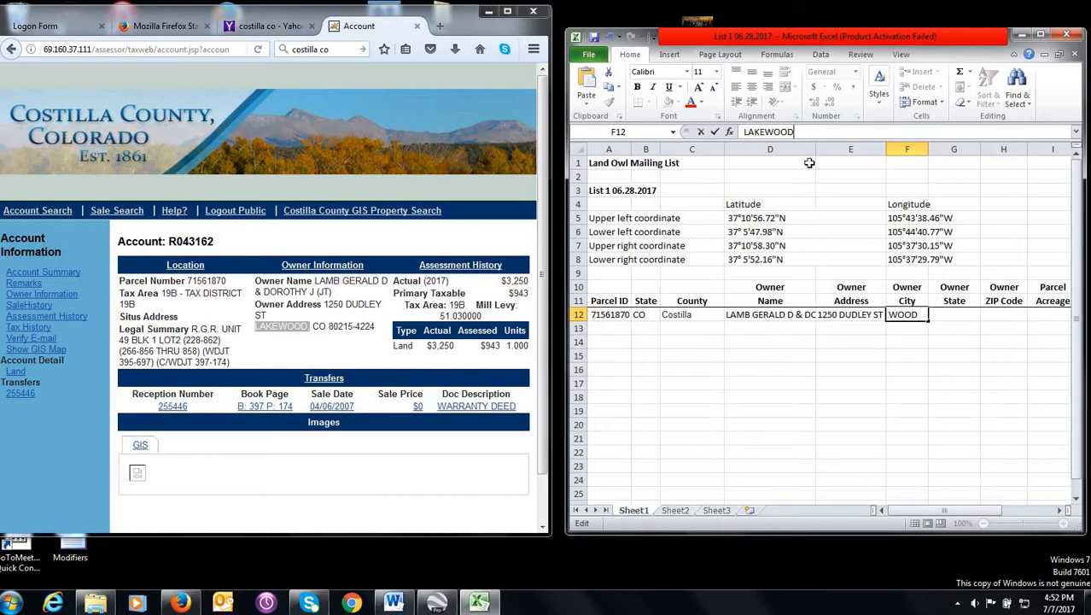
click(954, 318)
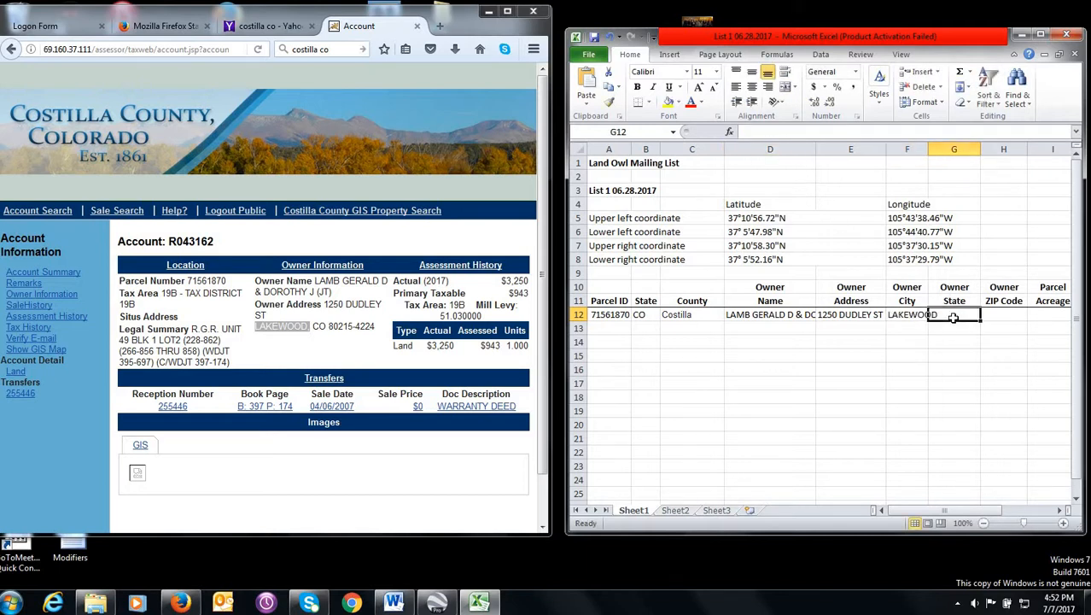
Enter CO as the owner state in G12 and move to H12
text(CO)
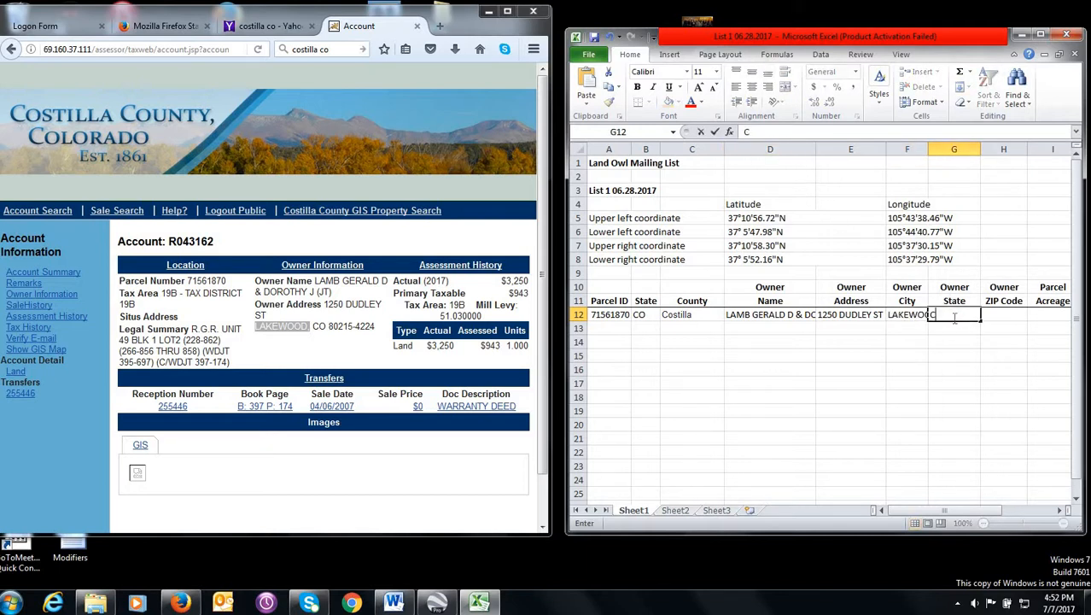
key(Right)
key(Right)
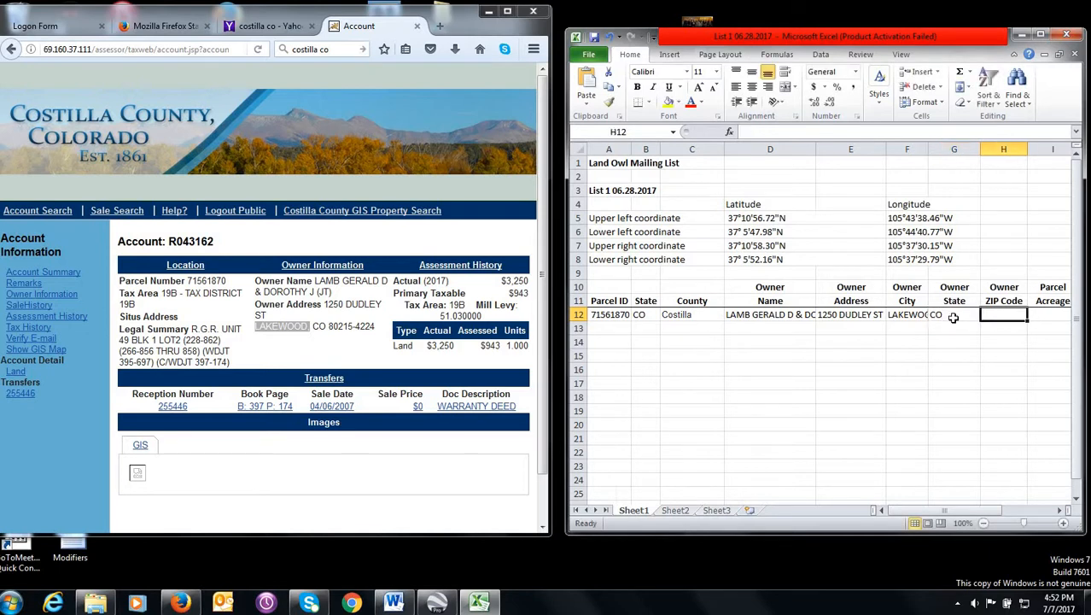
key(Left)
key(Left)
key(Right)
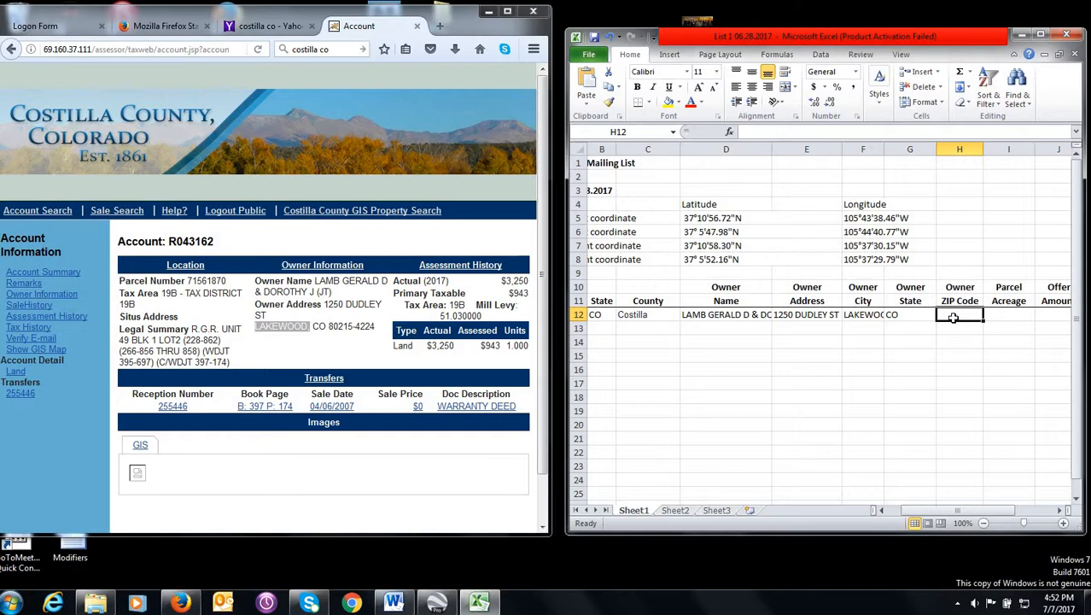
Type the owner's ZIP+4 code into H12 and commit it
text(8021)
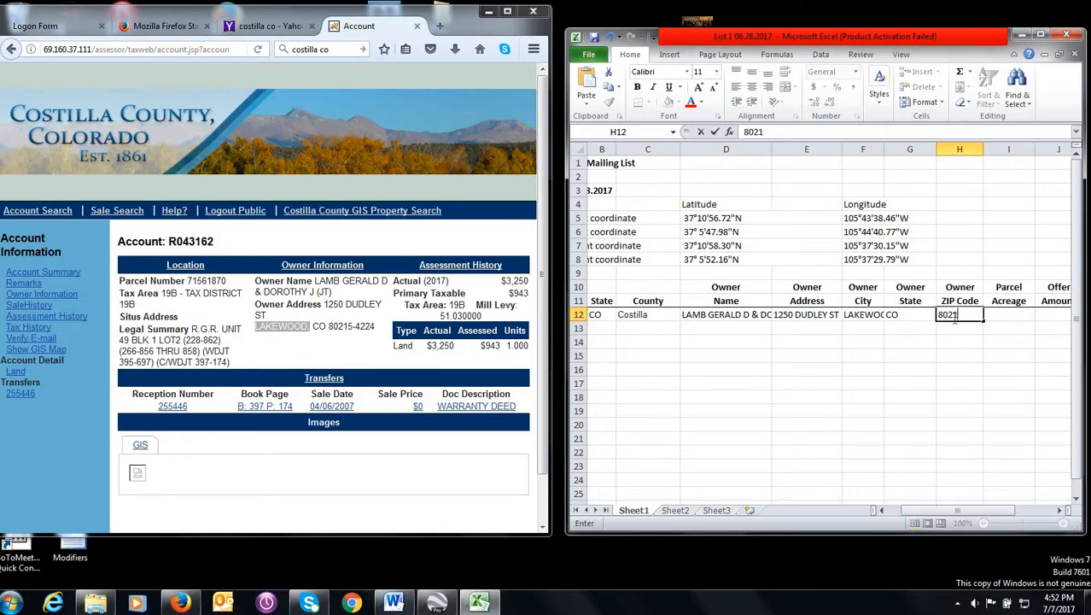
text(5-42245)
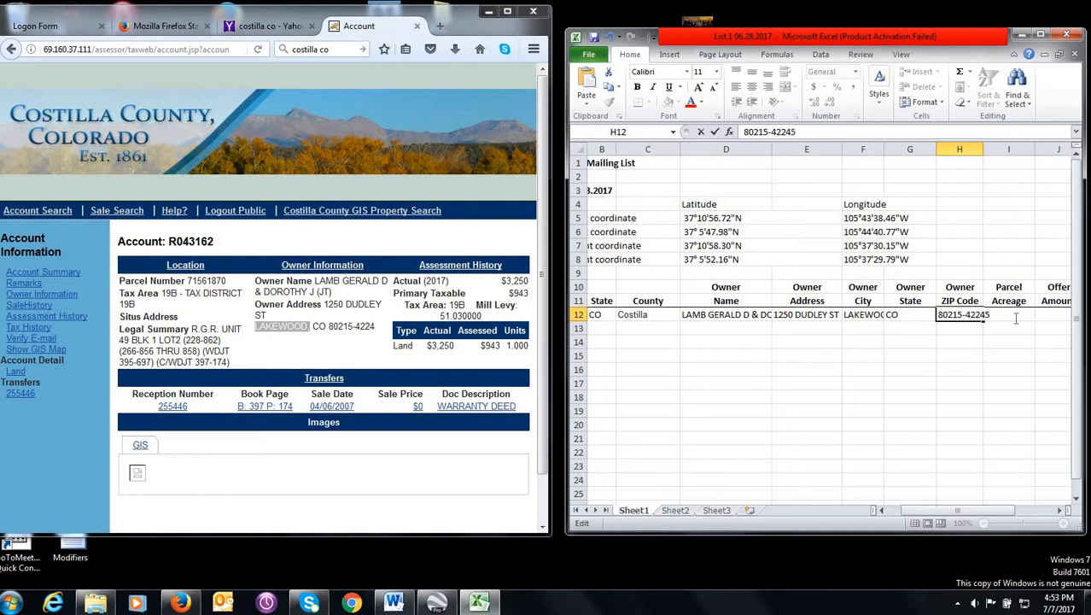
click(996, 381)
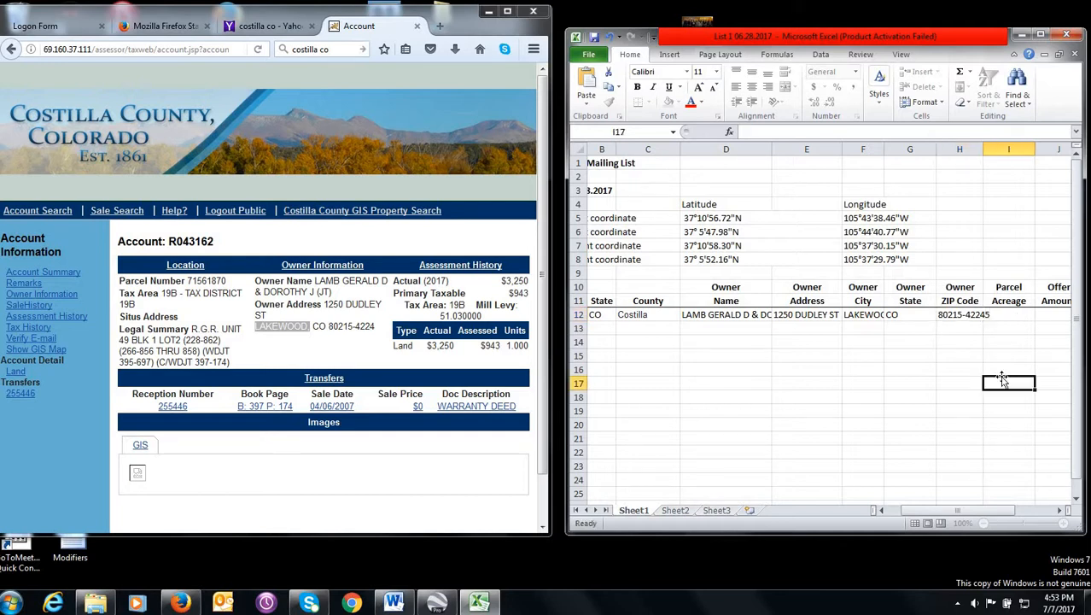
Left-align Parcel Acreage cell I12 and enter 5
click(1011, 316)
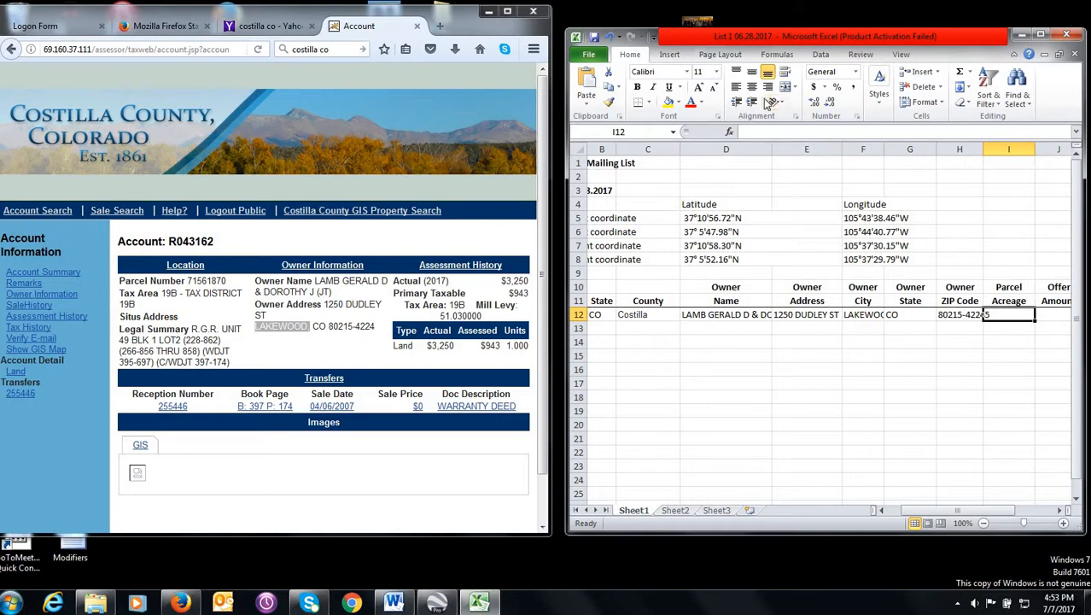
click(752, 87)
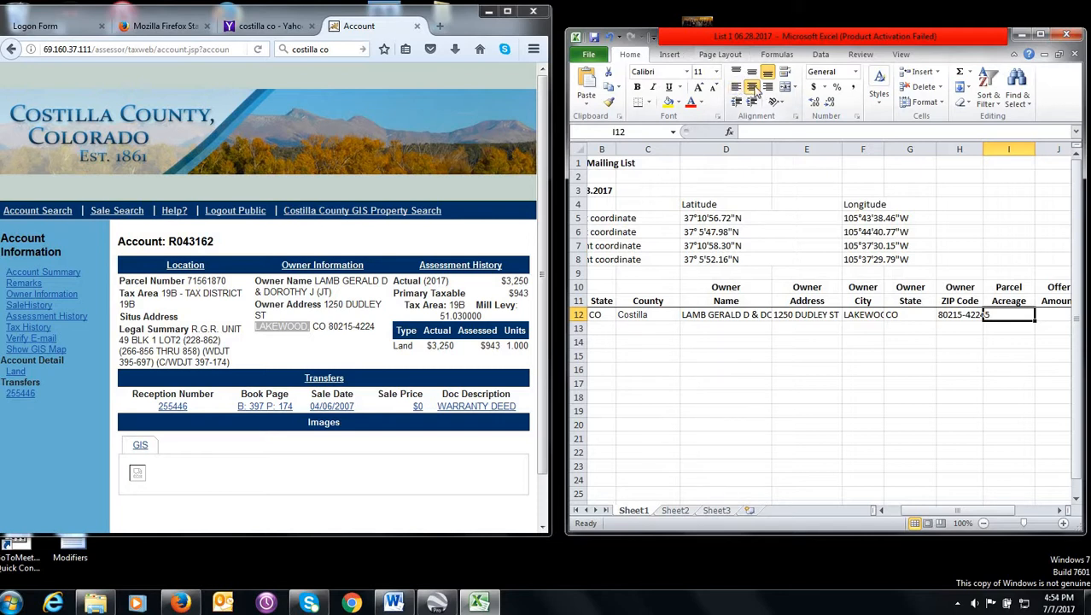
click(736, 87)
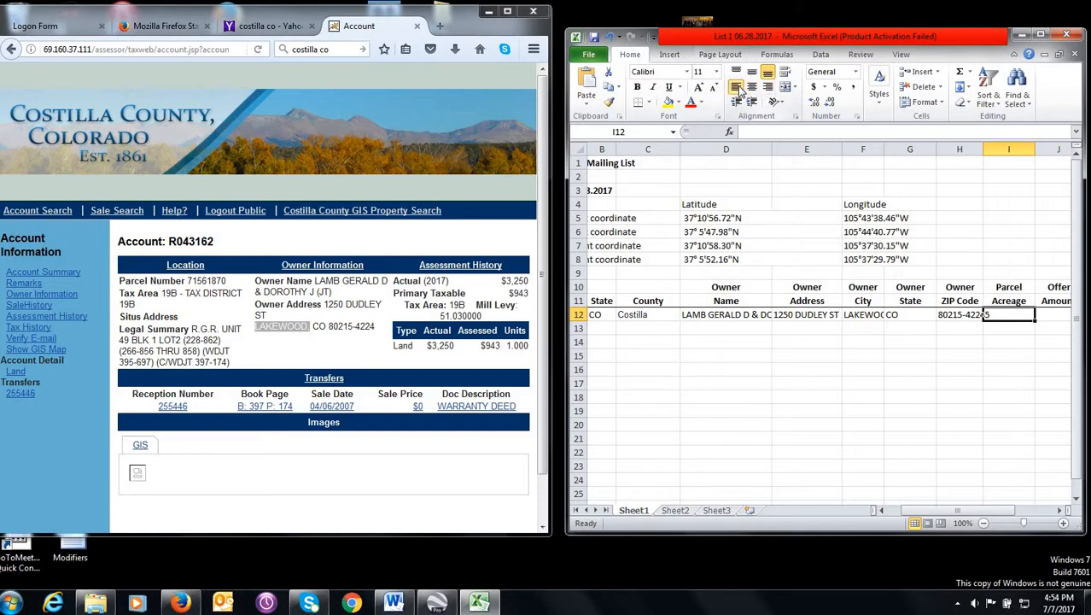
click(852, 387)
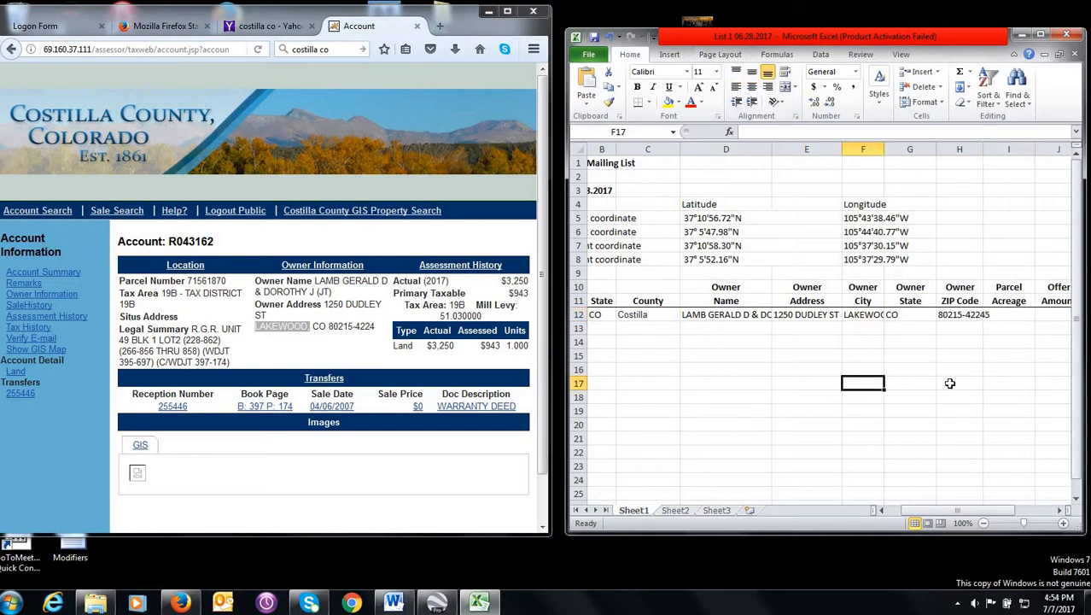
click(1019, 315)
text(5)
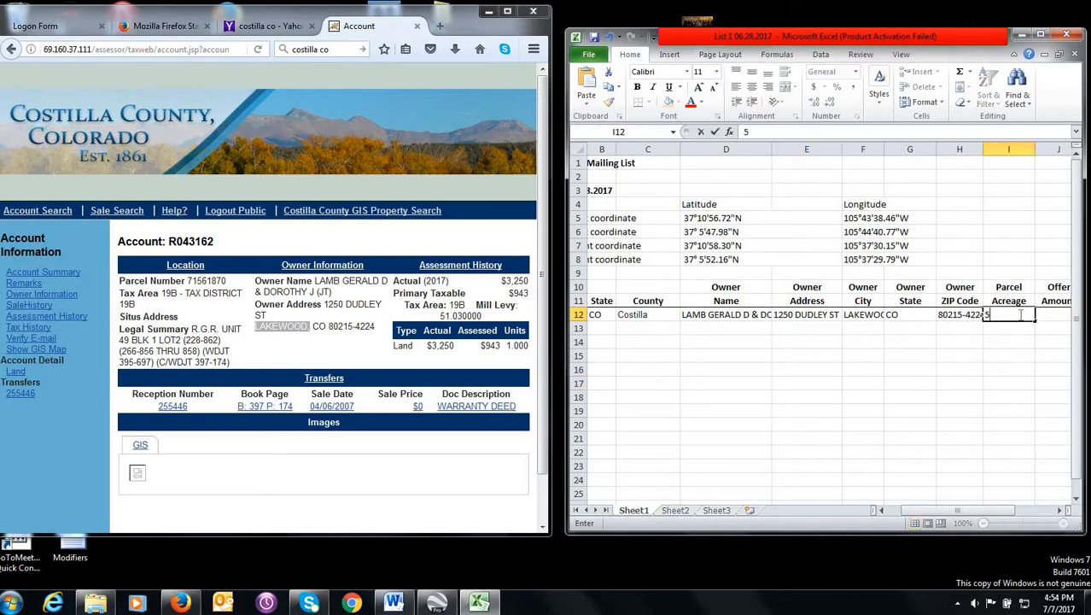
click(1001, 410)
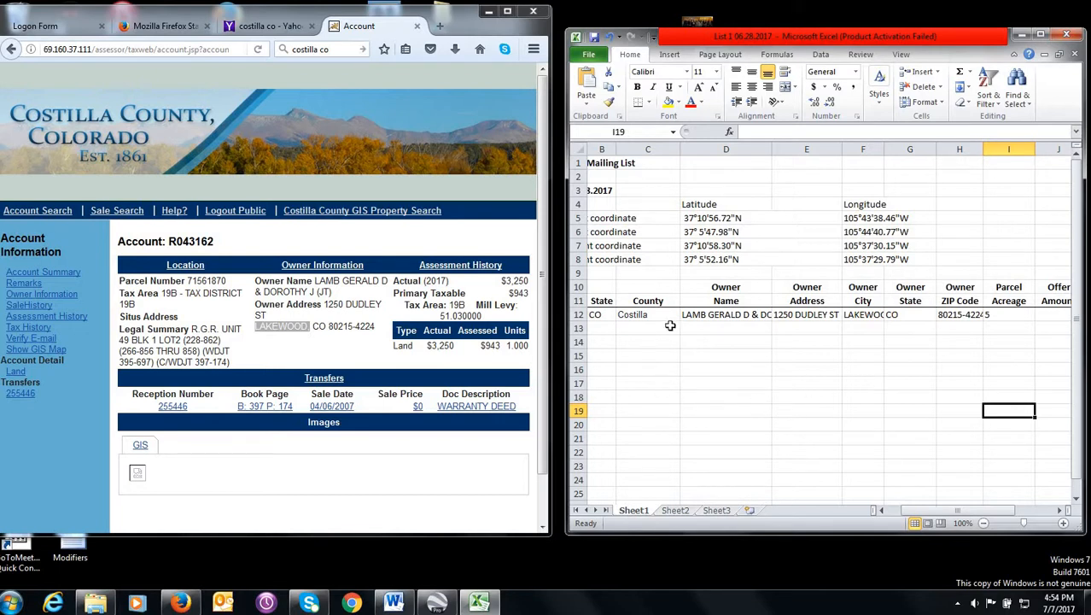
drag(929, 511, 912, 518)
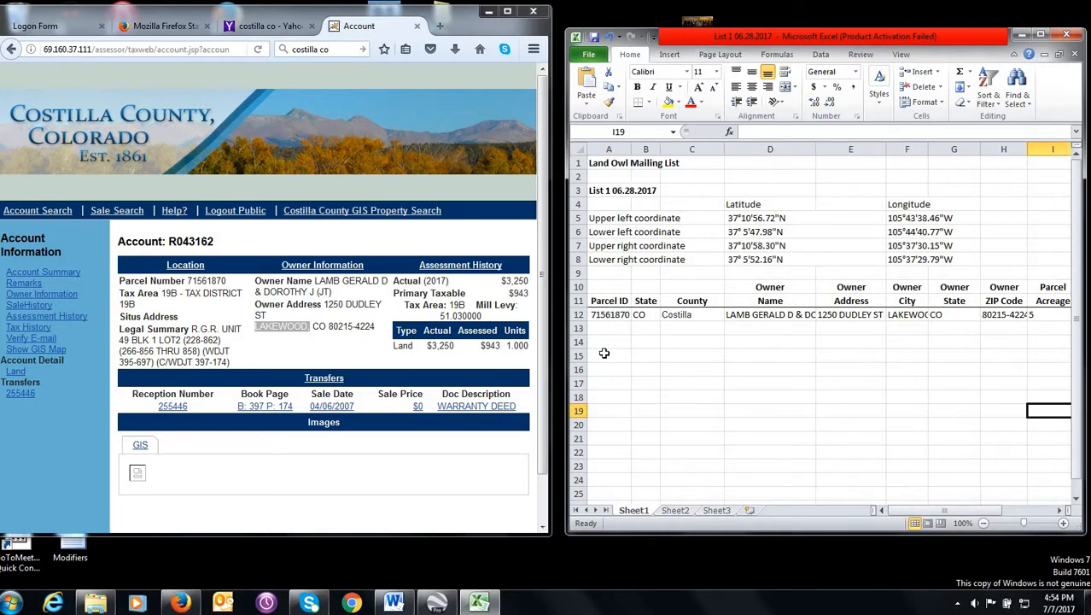
scroll(599, 487, down, 7)
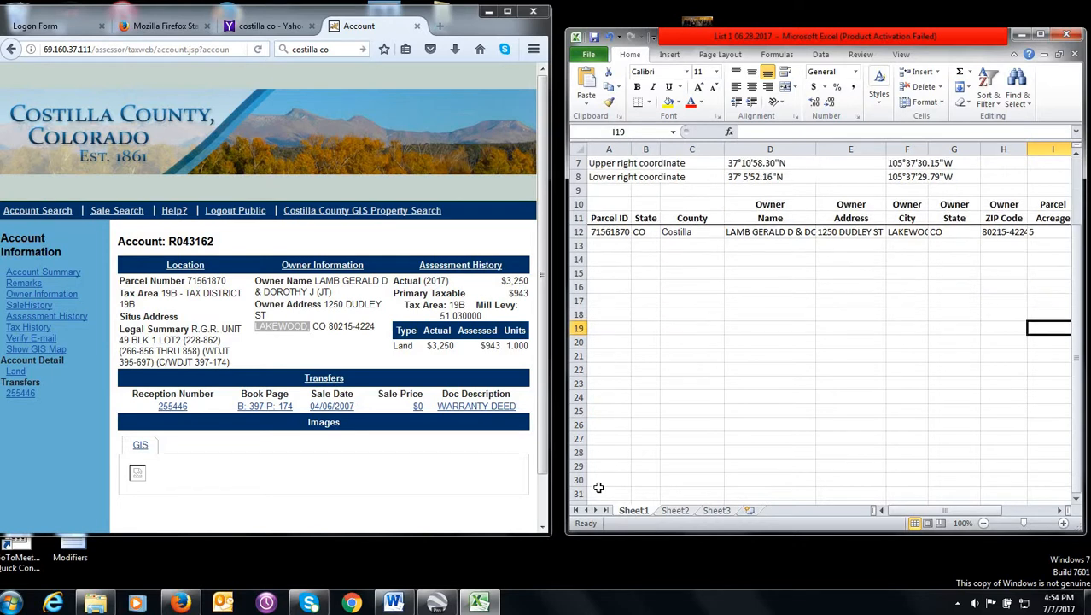
scroll(599, 487, down, 2)
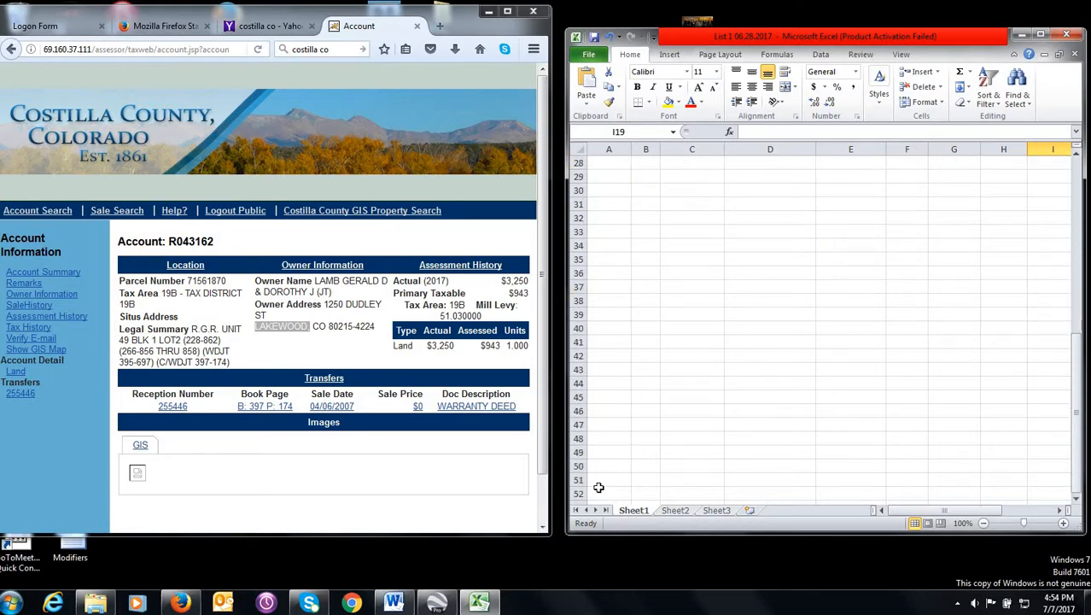
scroll(621, 237, up, 6)
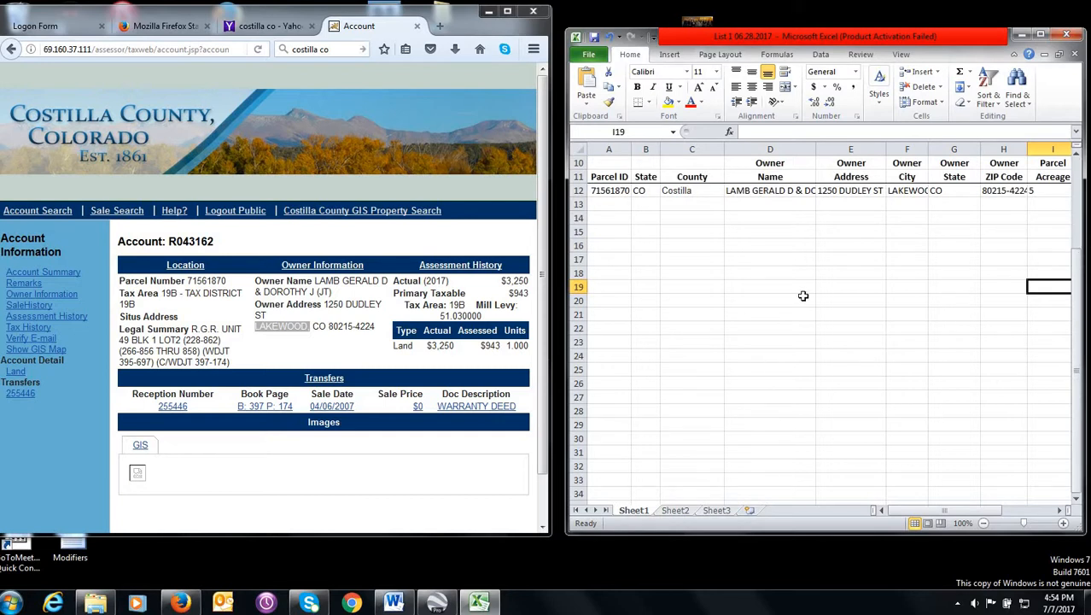
scroll(803, 297, down, 1)
scroll(804, 297, down, 2)
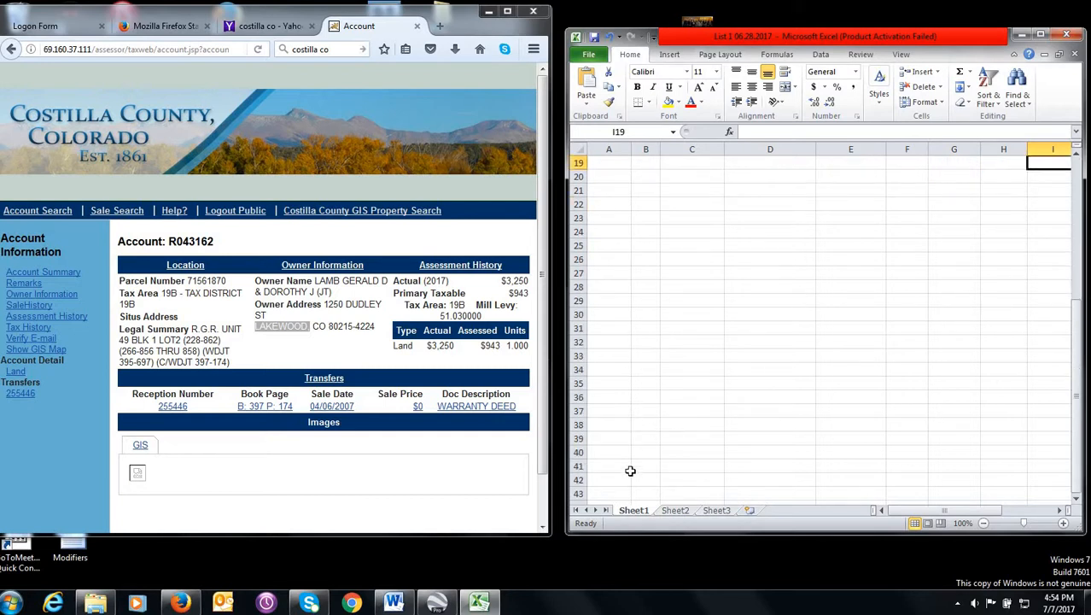
scroll(630, 476, down, 1)
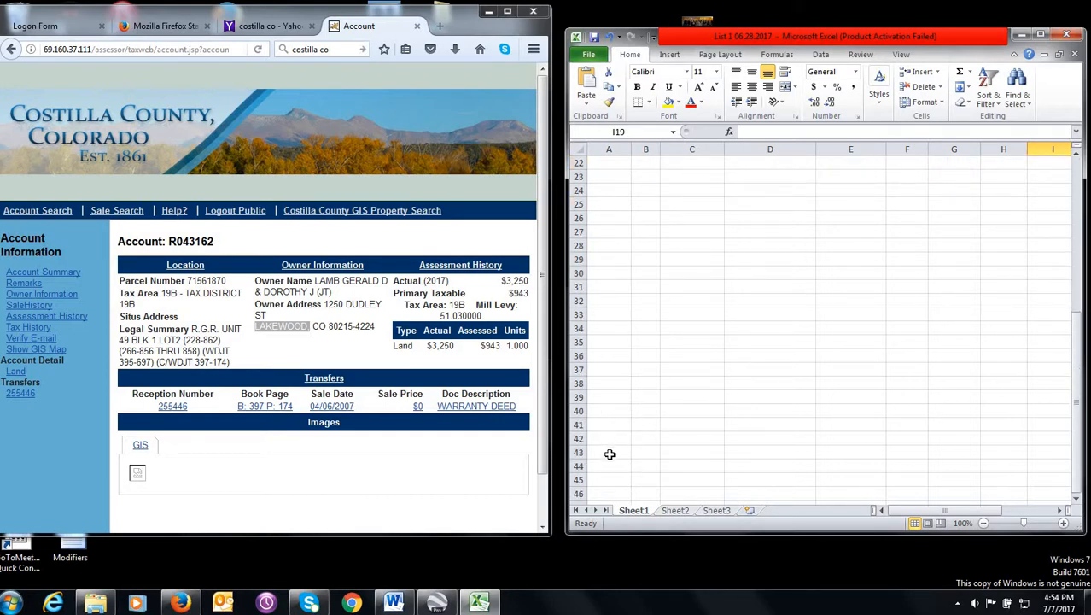
scroll(614, 476, down, 1)
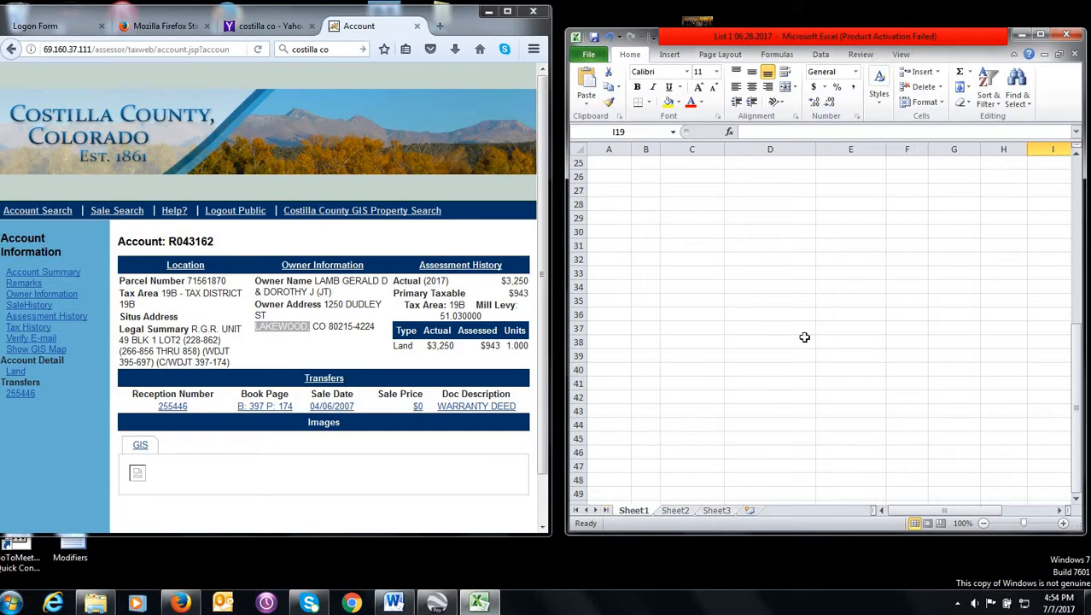
scroll(827, 335, up, 8)
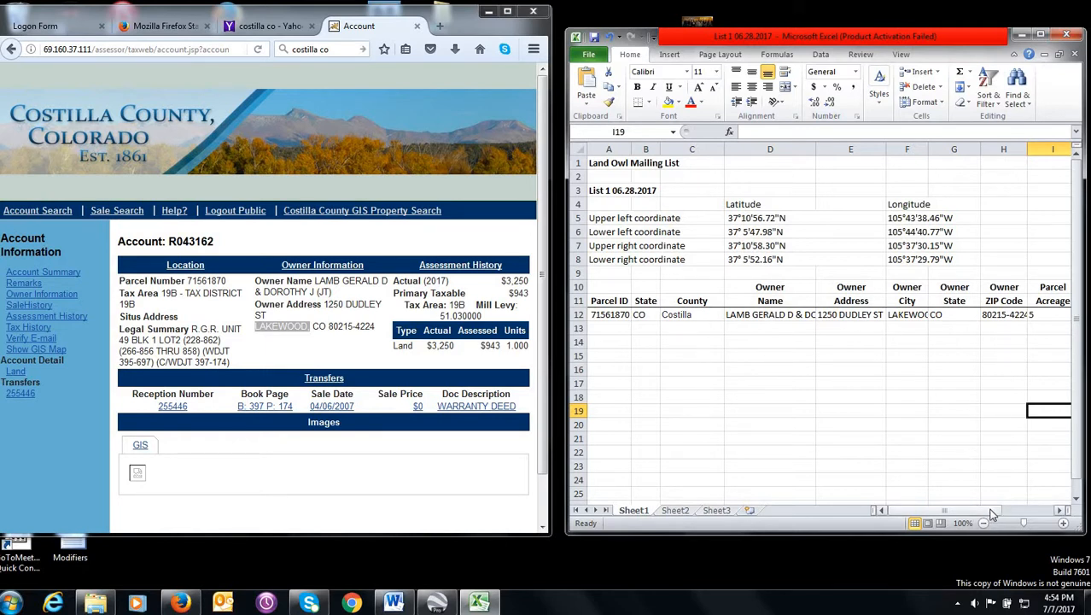
mouse_move(986, 513)
mouse_down()
mouse_move(1007, 513)
mouse_move(974, 516)
mouse_up()
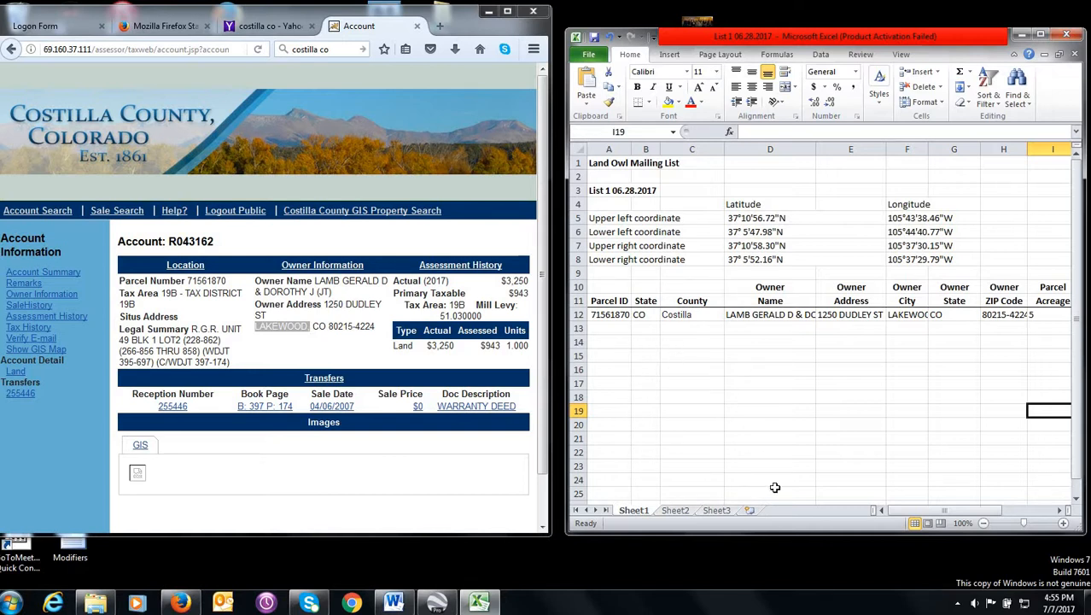
Maximize the Excel mailing list window so it fills the whole screen
click(1041, 34)
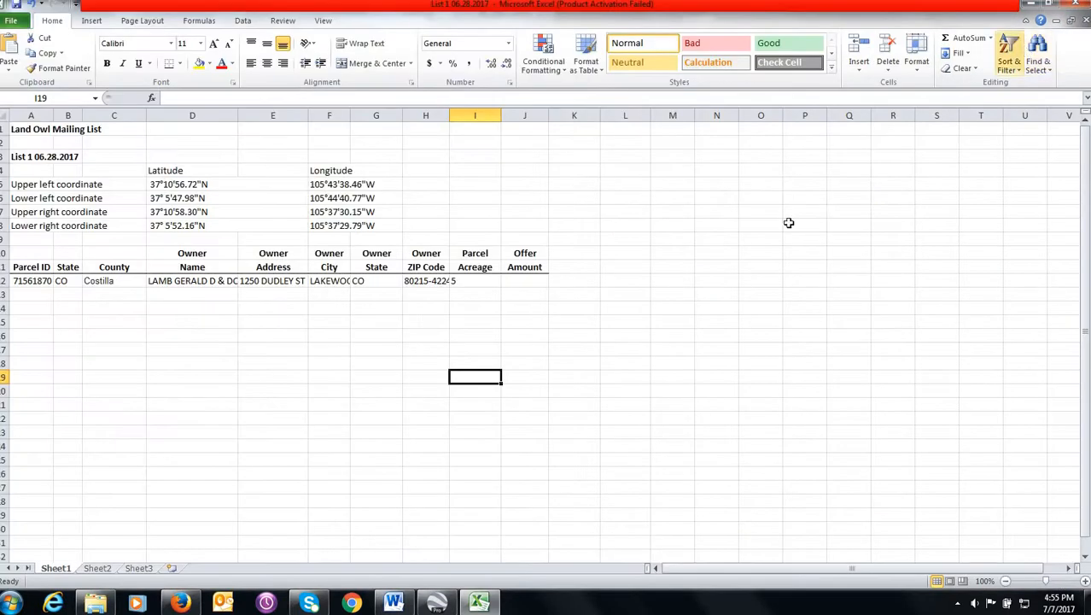